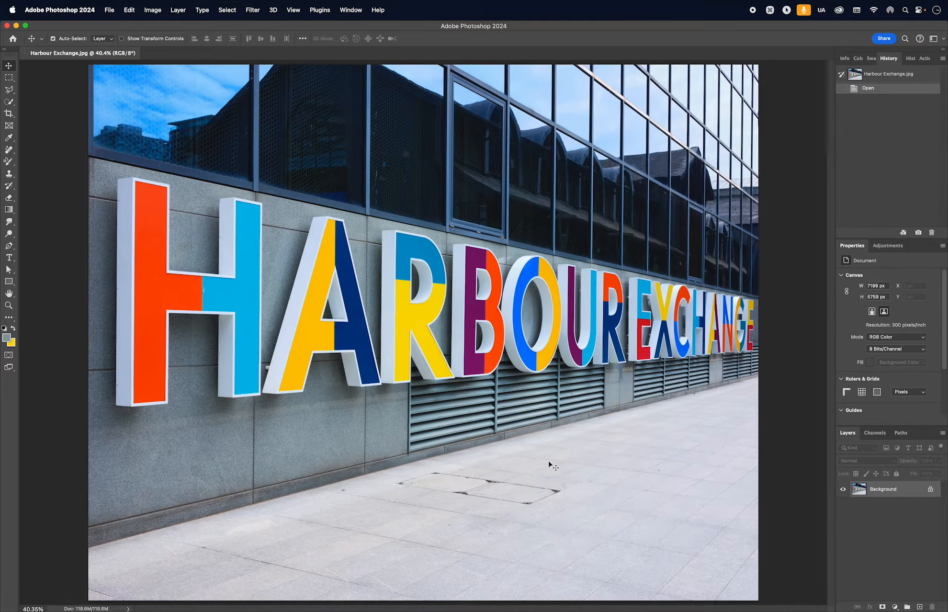
- Activate the Color Replacement Tool
click(8, 162)
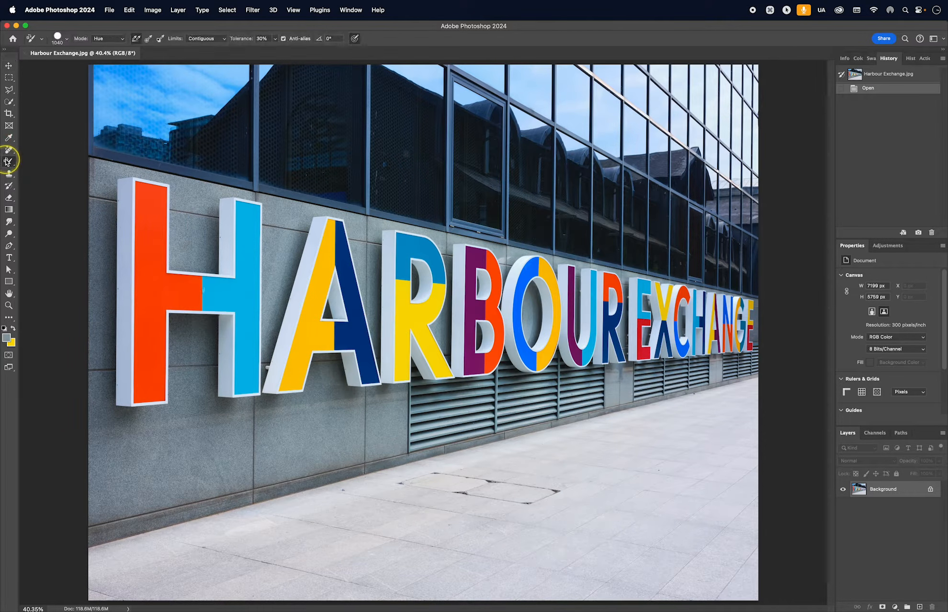
key(fn)
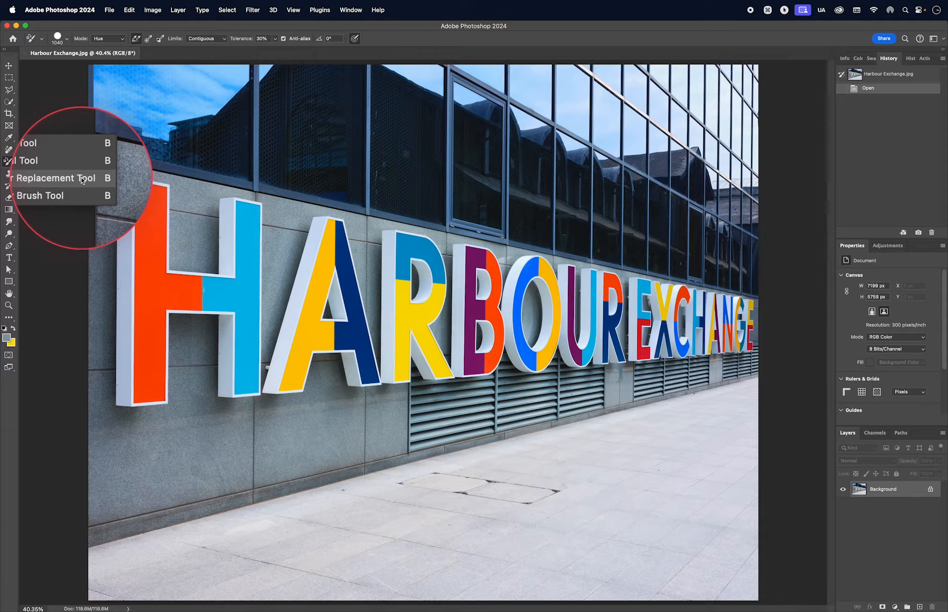
click(82, 179)
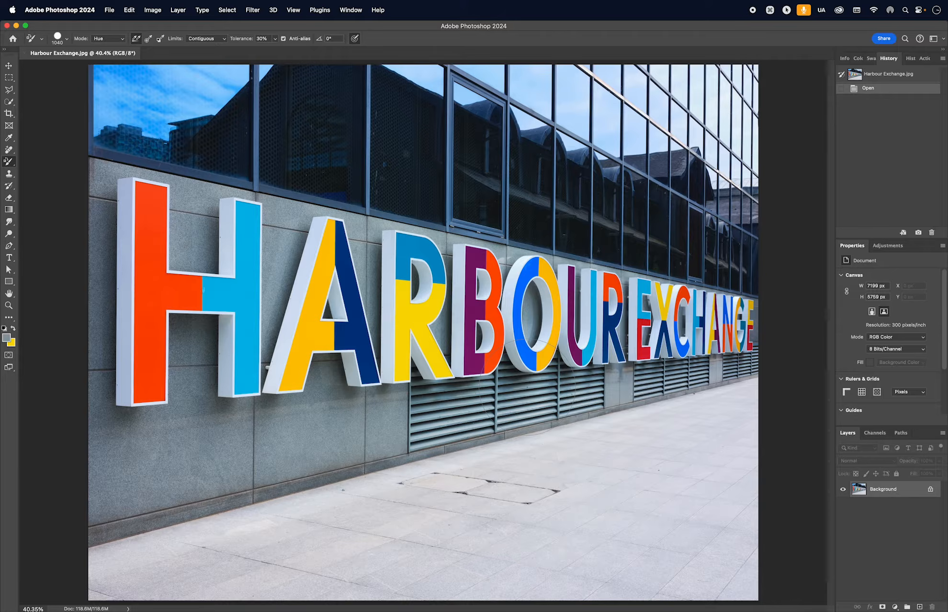
- Duplicate the Background layer twice and rename the lower copy 1
key(super+j)
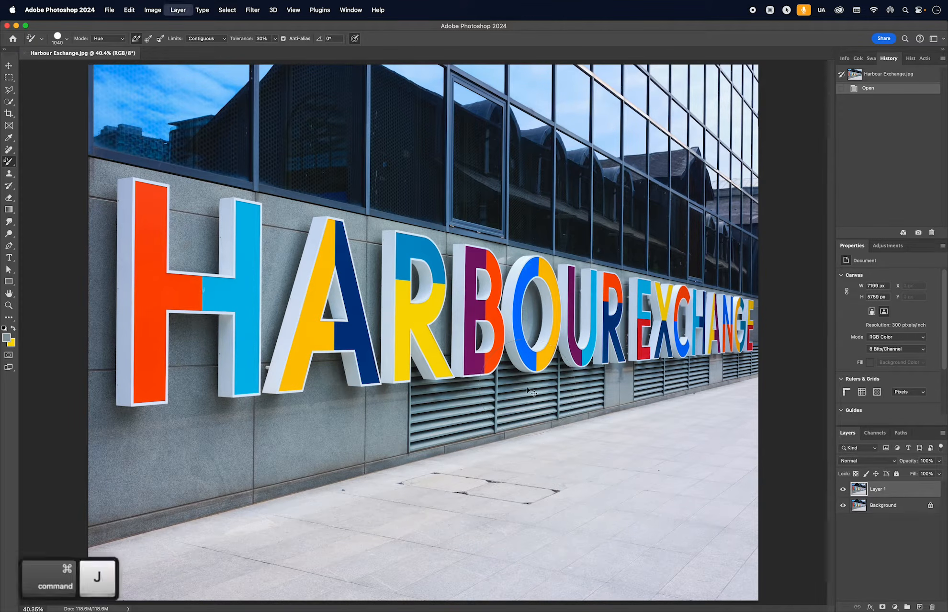
key(super+j)
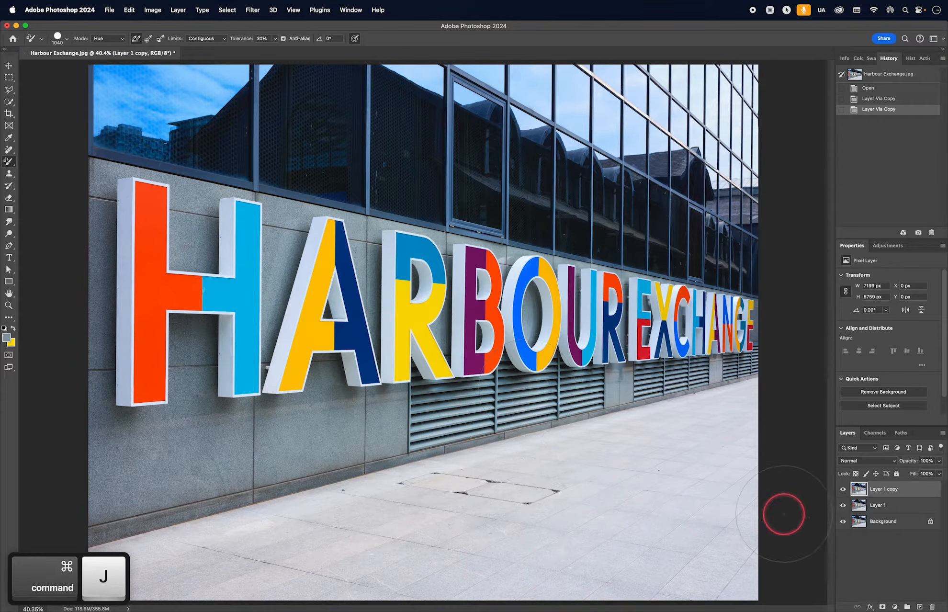
double_click(876, 505)
text(1)
key(Return)
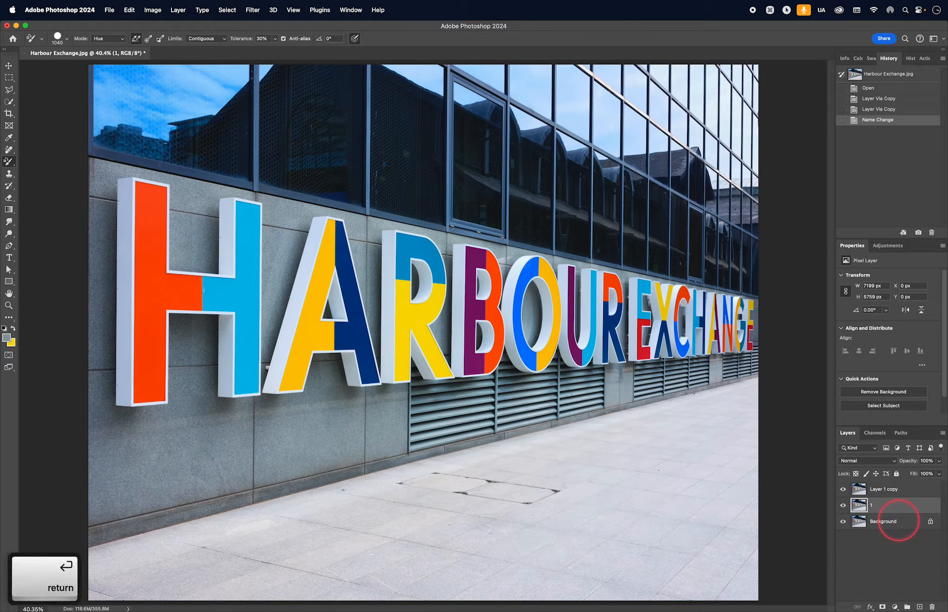
- Rename the upper layer copy 2, hide it, and make layer 1 the active layer
double_click(884, 490)
text(2)
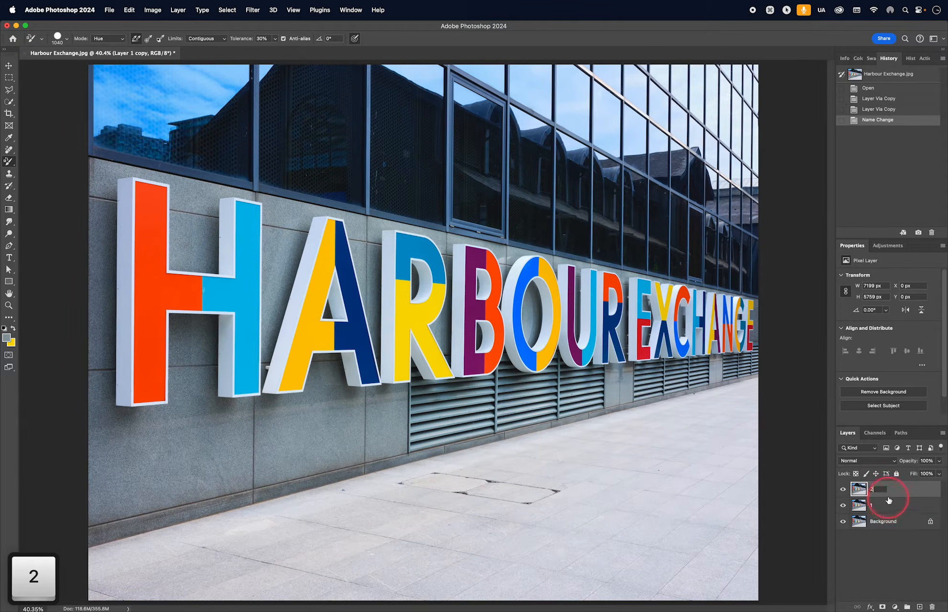
key(Return)
click(844, 490)
click(894, 509)
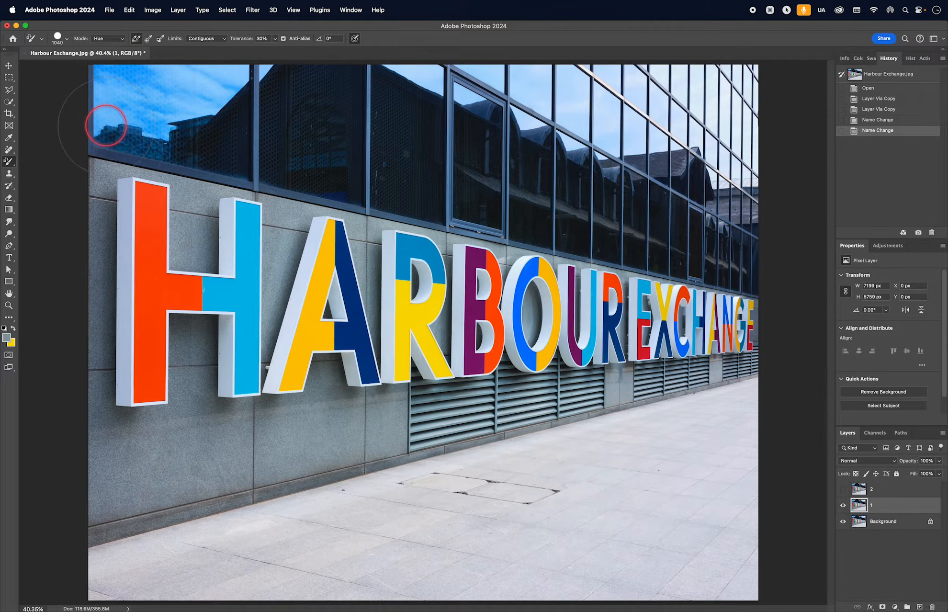
- Configure the Color Replacement Tool to sample the background swatch, with Find Edges limits and 100% tolerance
click(160, 40)
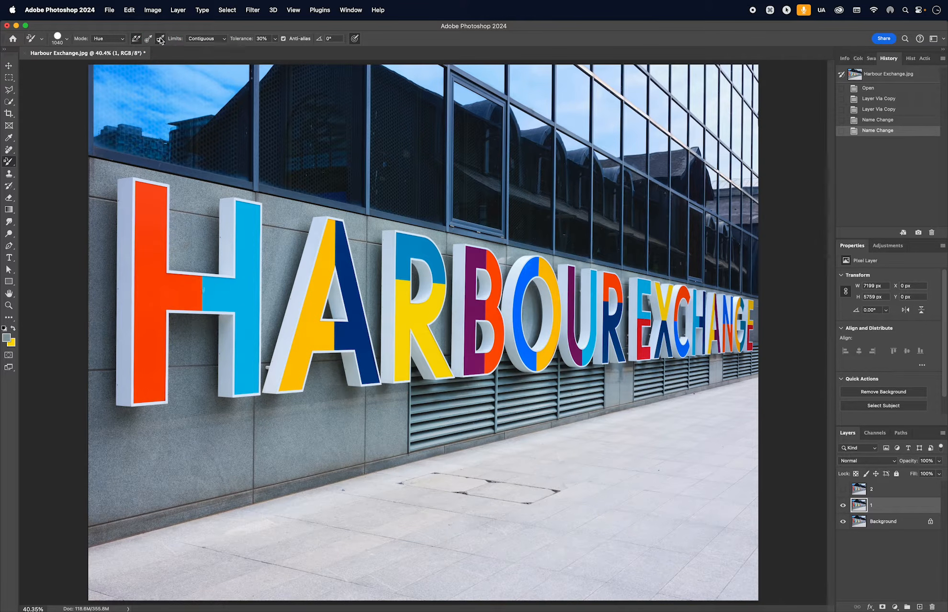
click(223, 39)
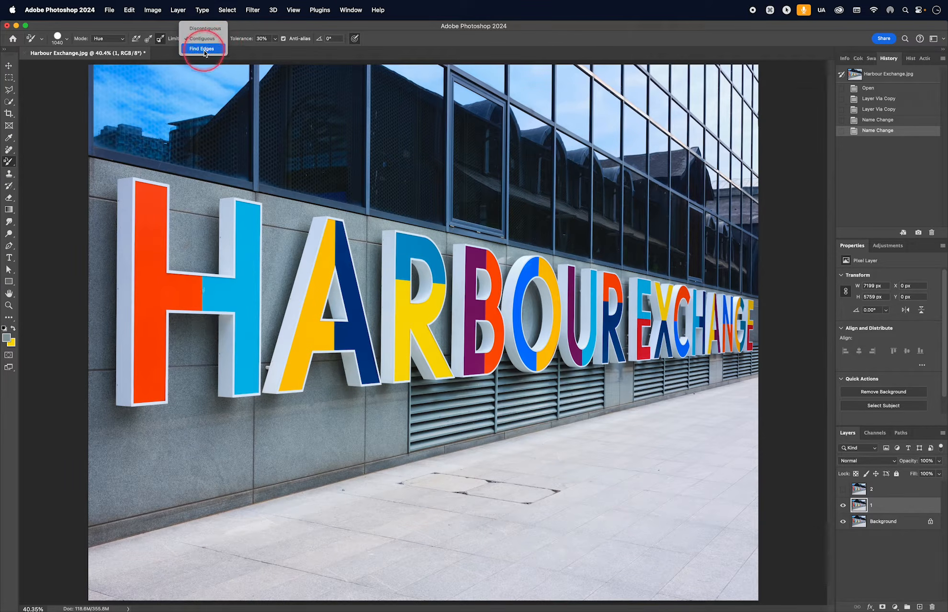
click(202, 48)
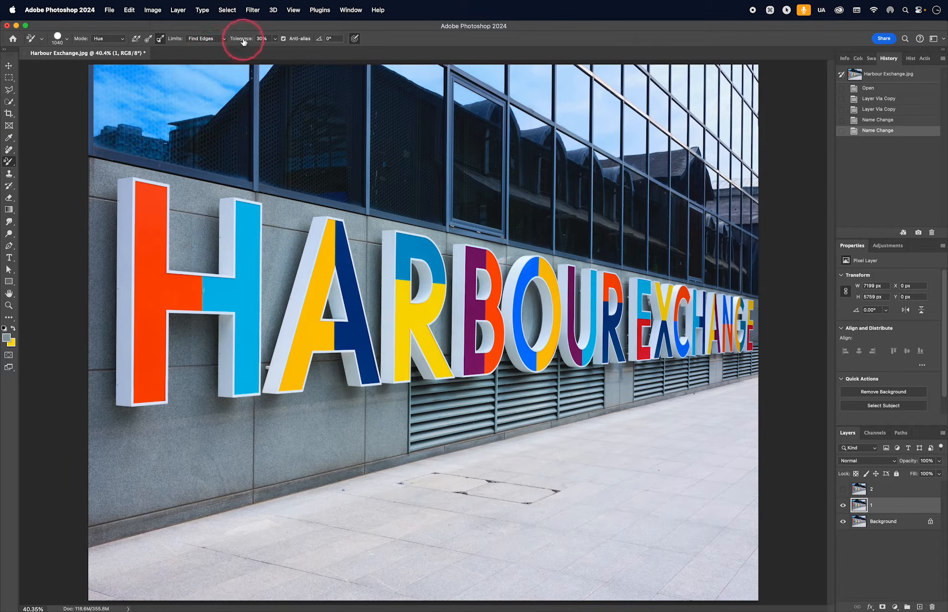
click(275, 38)
drag(271, 49, 324, 34)
click(318, 28)
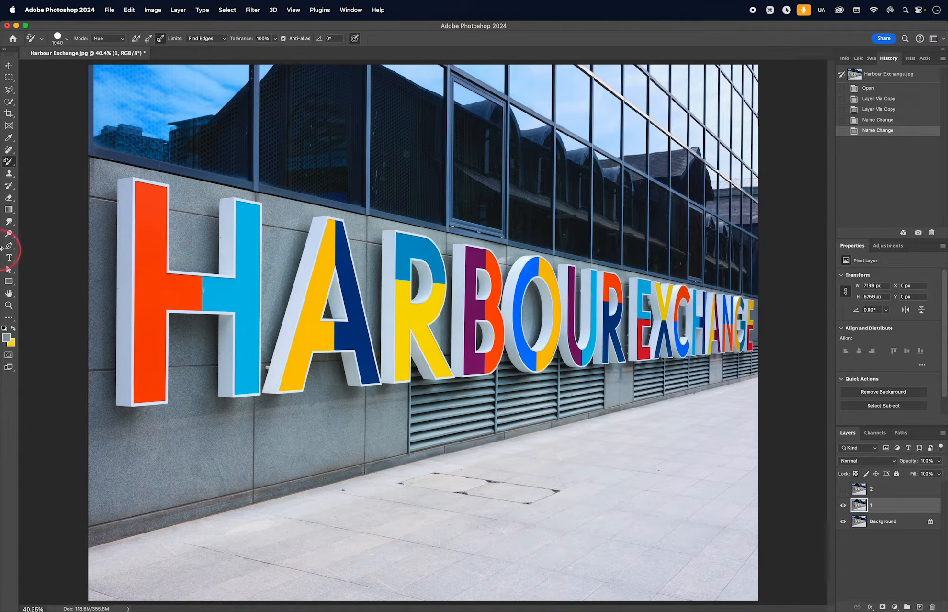
- Set the background color to the yellow sampled from the first letter R, fbda01
click(14, 346)
click(399, 304)
drag(401, 302, 415, 307)
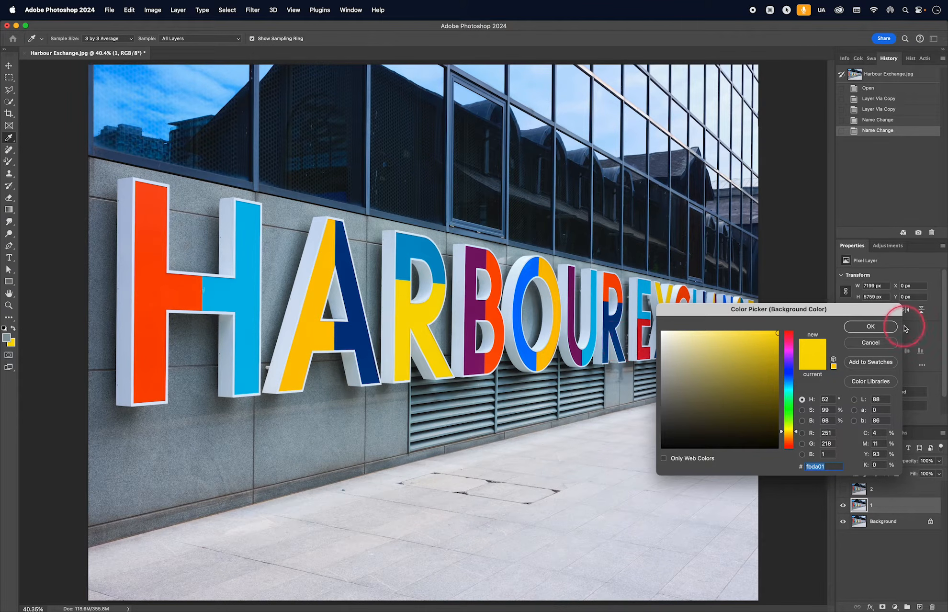
click(872, 327)
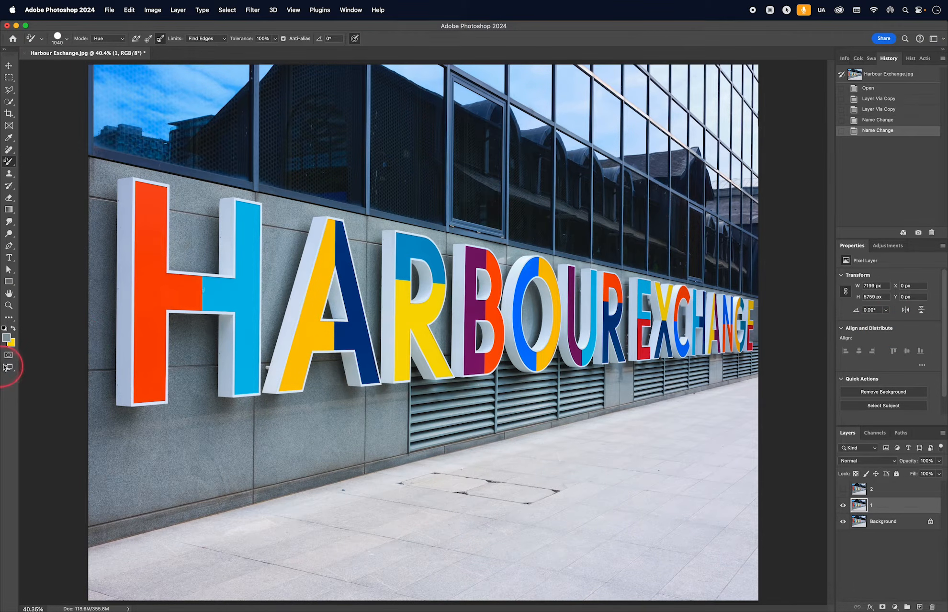
- Set the foreground color to the orange sampled from the letter H, fe4904, and return to the Color Replacement Tool
click(7, 339)
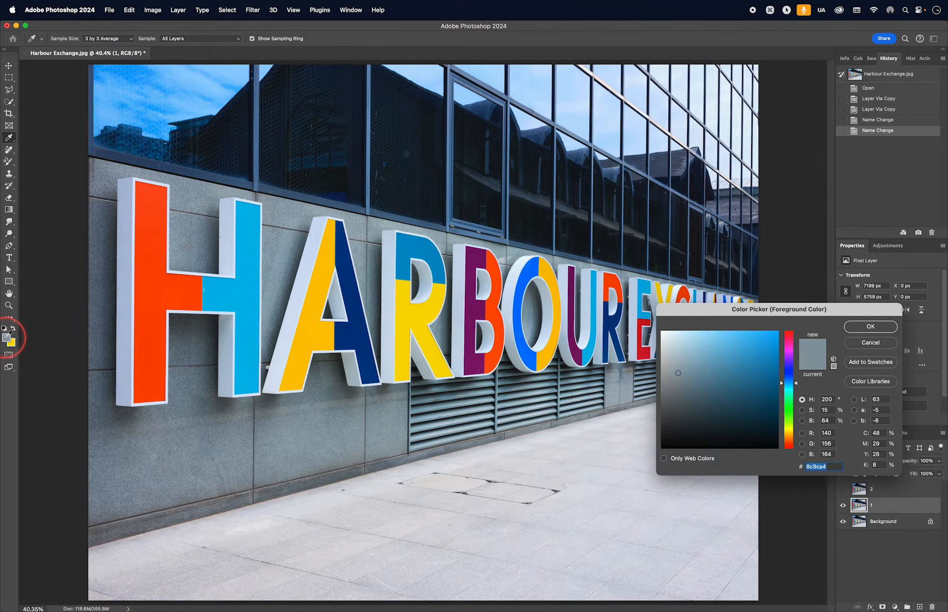
click(155, 286)
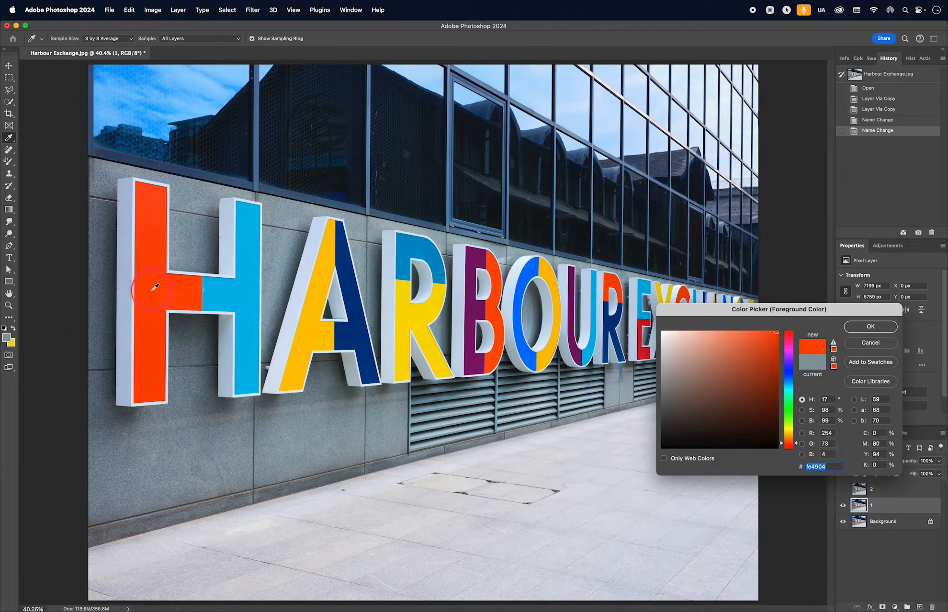
click(871, 328)
key(b)
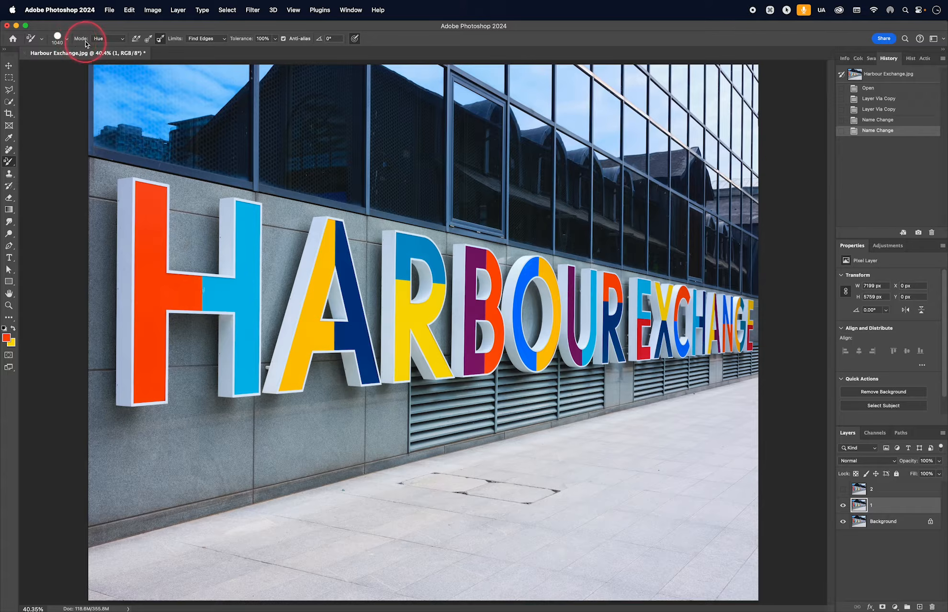
- Try to recolor the first R's yellow part orange in Color mode with a 403 px brush, and undo the stroke
click(102, 40)
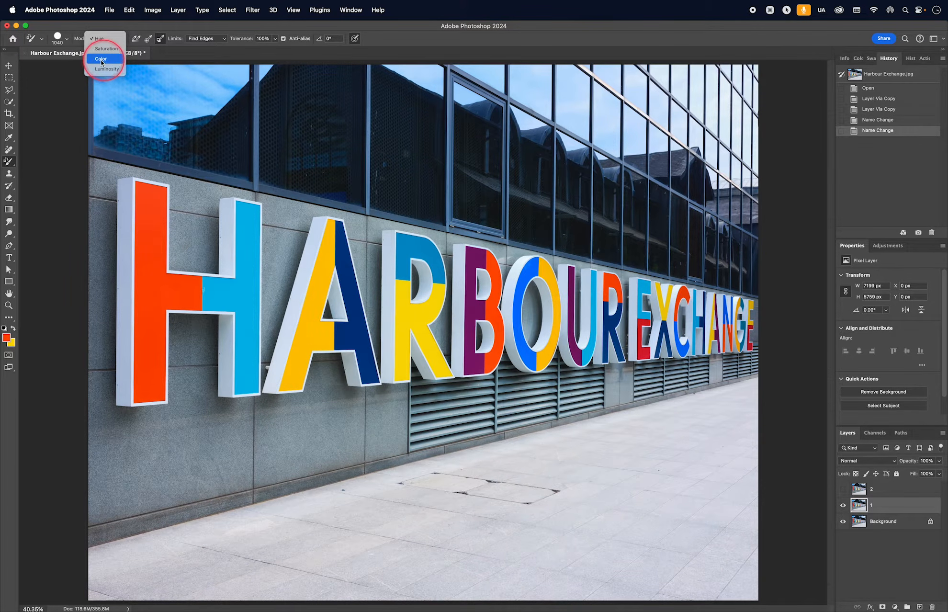
click(102, 60)
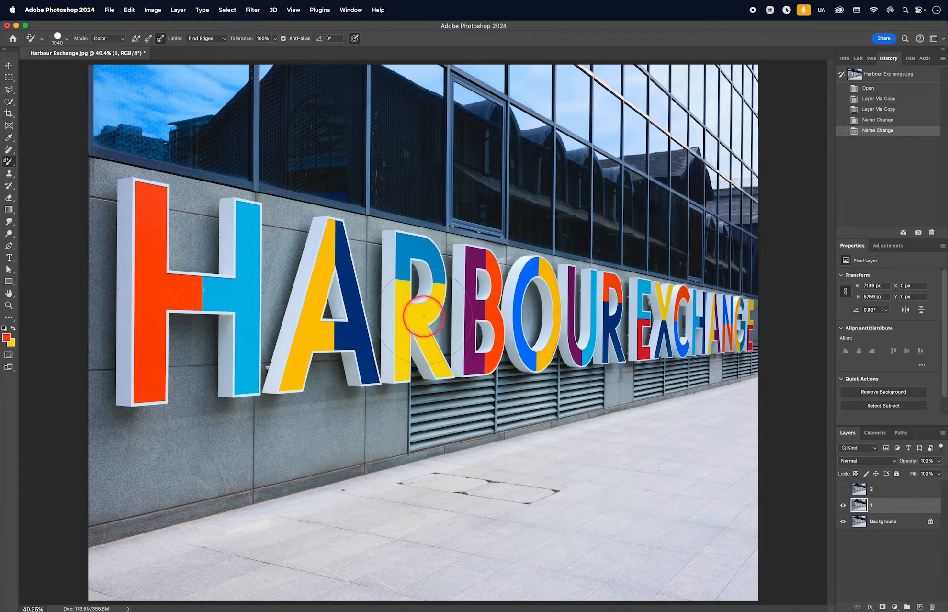
key(ctrl+alt)
mouse_move(422, 314)
mouse_down()
mouse_move(374, 324)
mouse_move(387, 385)
mouse_move(416, 280)
mouse_move(398, 279)
mouse_move(403, 308)
mouse_move(438, 287)
mouse_move(434, 381)
mouse_up()
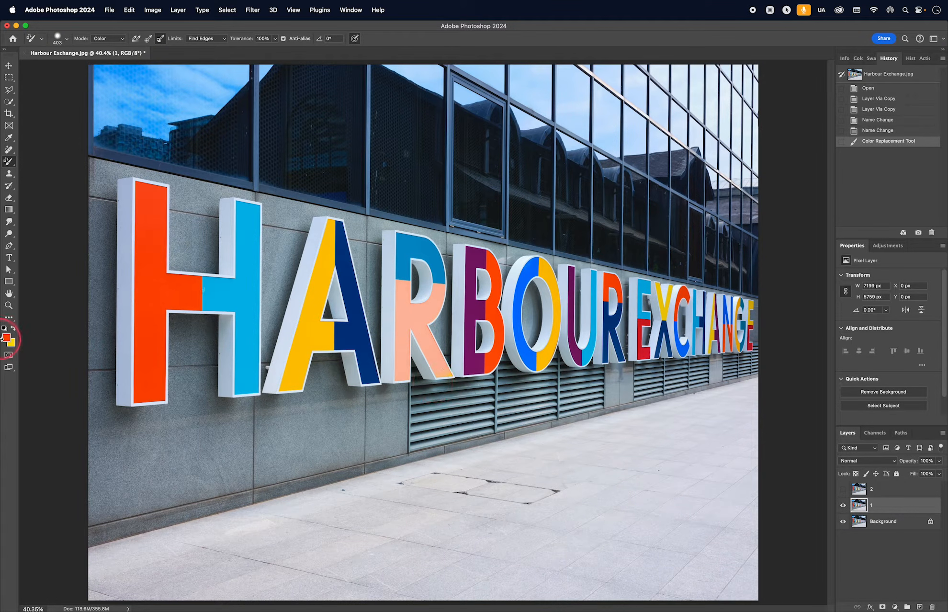
key(super+z)
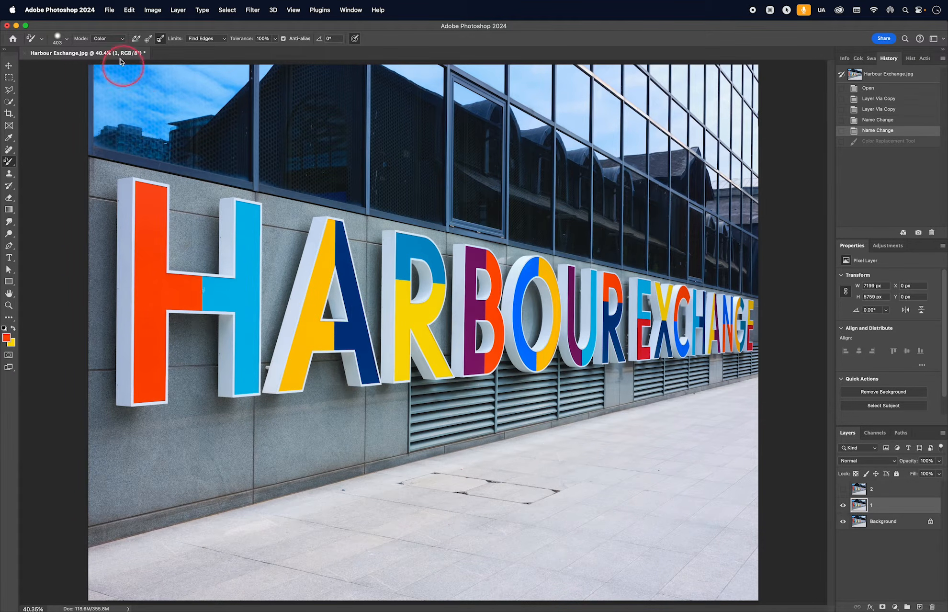
- Switch the replacement mode to Luminosity and paint over the entire yellow part of the first R
click(105, 39)
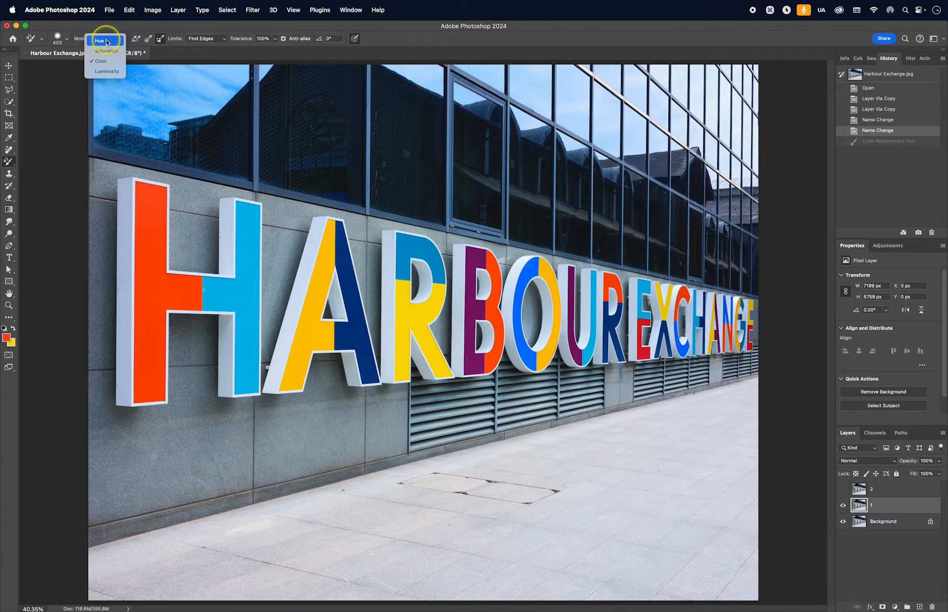
click(108, 70)
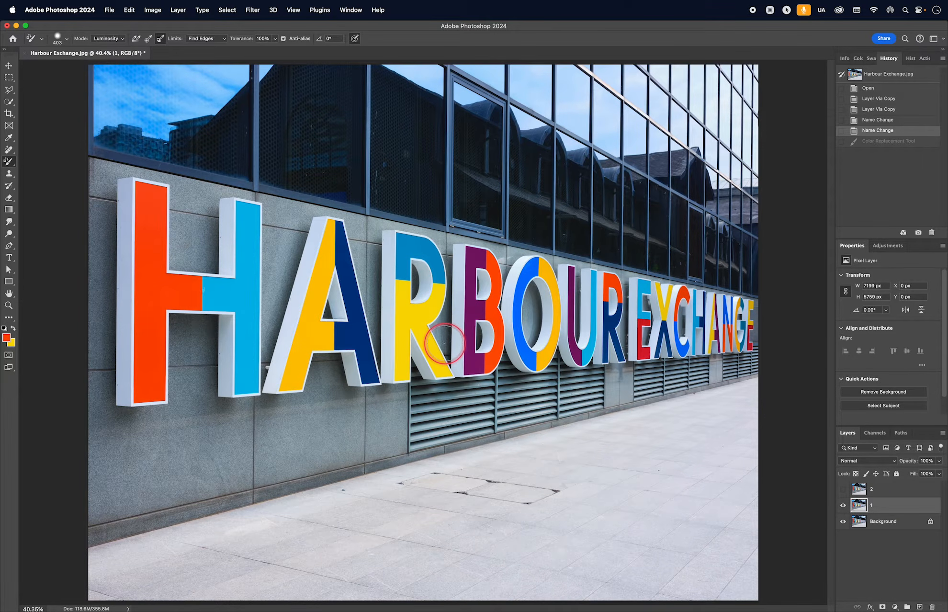
mouse_move(401, 303)
mouse_down()
mouse_move(403, 329)
mouse_move(398, 288)
mouse_move(409, 306)
mouse_move(429, 311)
mouse_move(438, 290)
mouse_move(422, 324)
mouse_move(445, 378)
mouse_move(414, 335)
mouse_move(399, 377)
mouse_up()
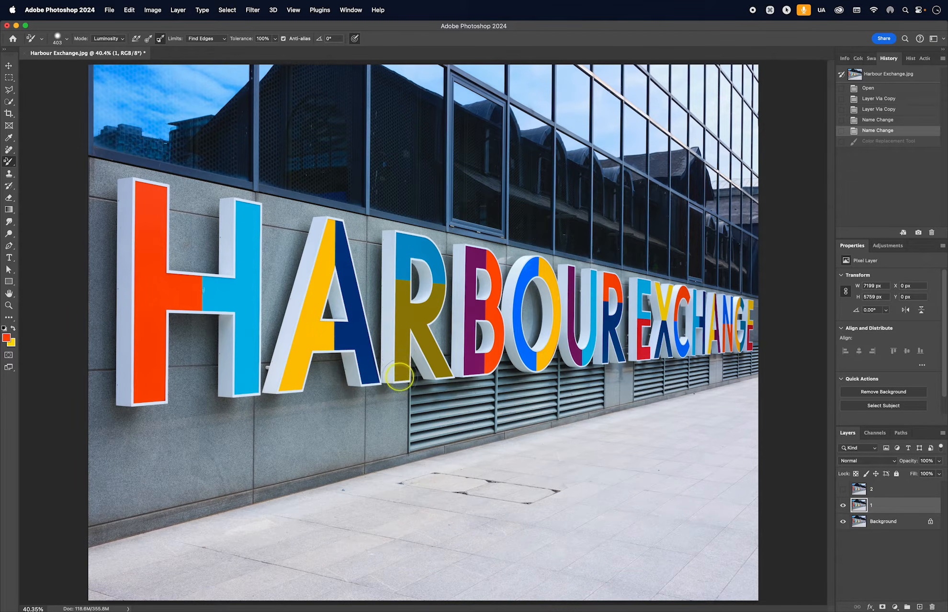
mouse_move(400, 284)
mouse_down()
mouse_move(421, 315)
mouse_move(440, 287)
mouse_move(422, 323)
mouse_move(441, 369)
mouse_up()
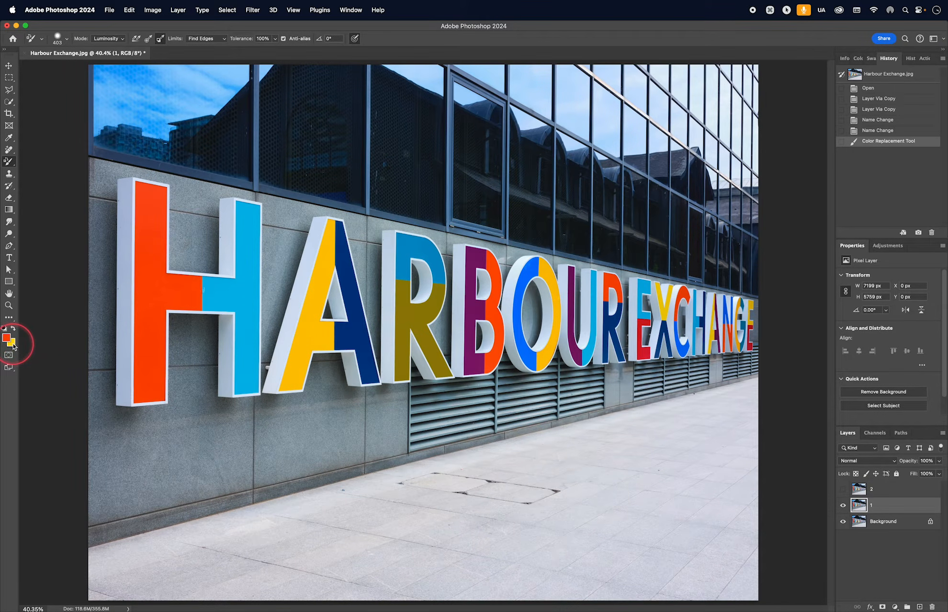
- Set the background color to the dark olive sampled from the first R's lower part, 948000
click(13, 345)
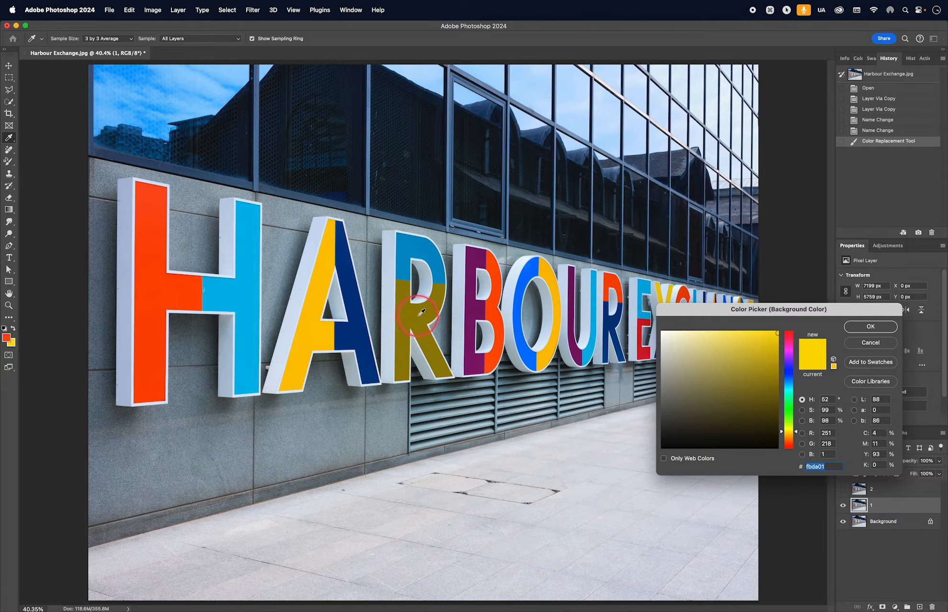
click(418, 316)
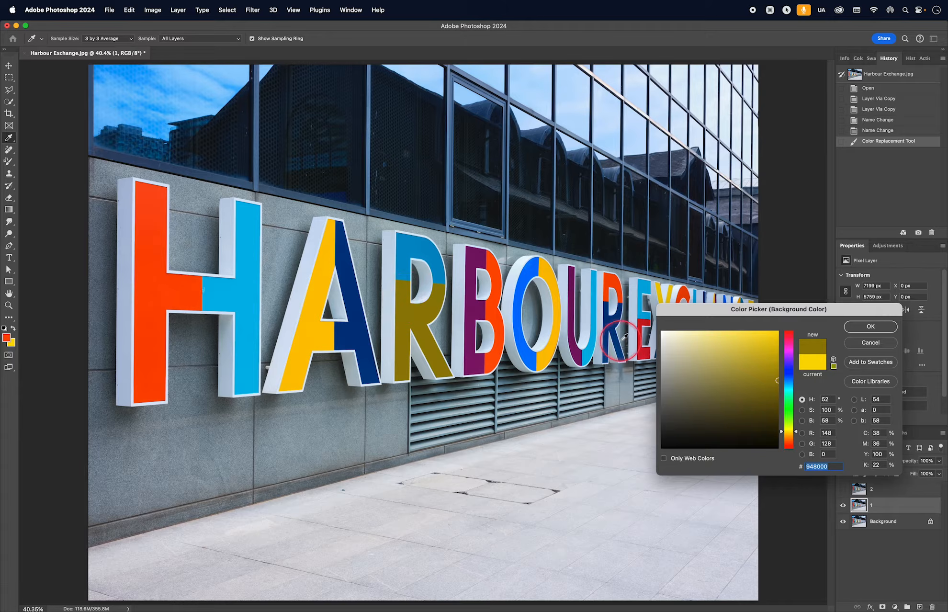
click(870, 326)
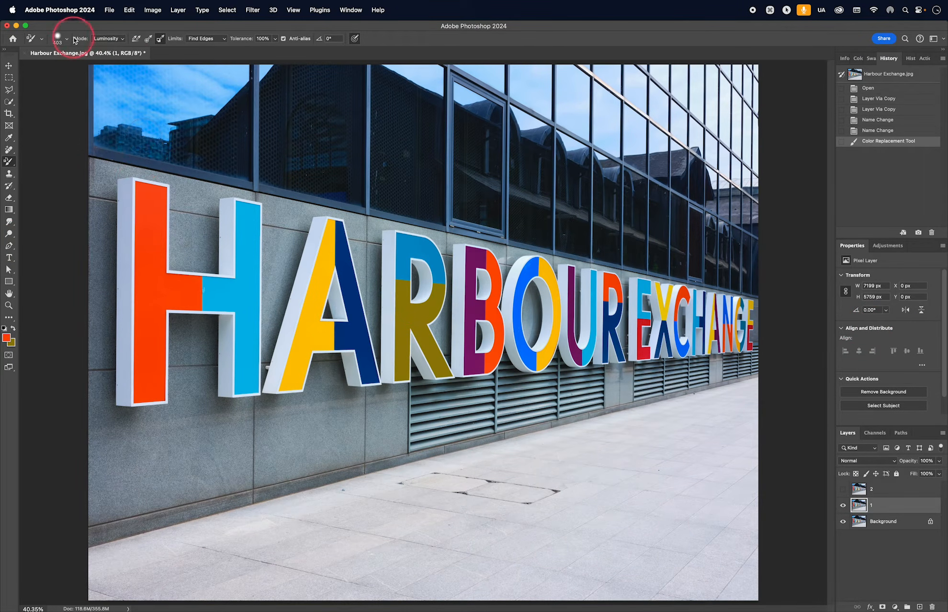
- Switch the replacement mode to Color and paint the first R's olive part with the orange foreground color
click(107, 38)
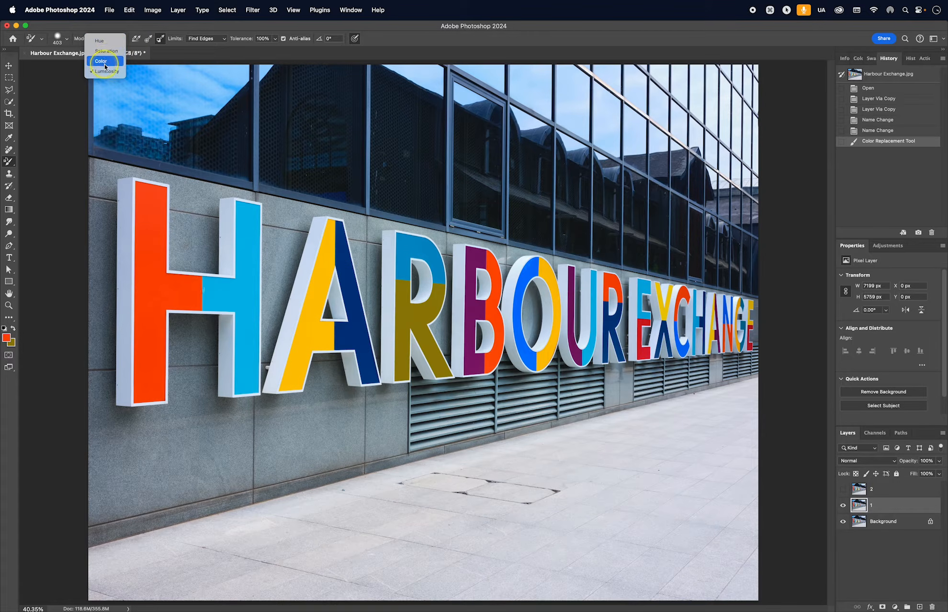
click(104, 63)
mouse_move(419, 292)
mouse_down()
mouse_move(403, 316)
mouse_move(403, 286)
mouse_move(408, 317)
mouse_move(437, 293)
mouse_move(426, 309)
mouse_move(425, 355)
mouse_move(419, 319)
mouse_move(434, 355)
mouse_move(416, 320)
mouse_move(446, 376)
mouse_move(413, 321)
mouse_move(394, 356)
mouse_move(397, 371)
mouse_move(402, 289)
mouse_move(404, 311)
mouse_move(442, 288)
mouse_move(422, 321)
mouse_move(451, 376)
mouse_move(423, 325)
mouse_move(388, 320)
mouse_up()
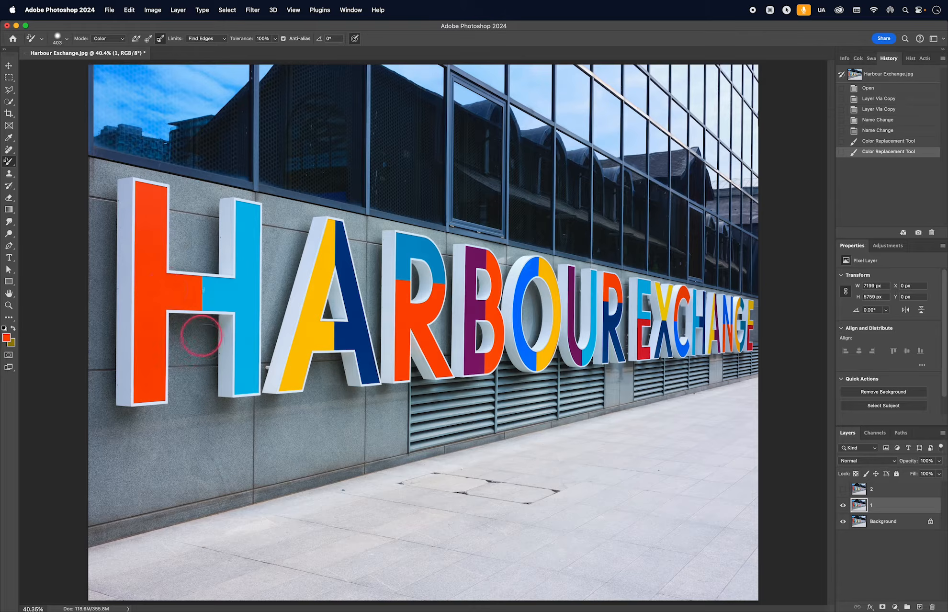
- Examine the edges of the recolored first R up close, including the boundary with its blue part
key(z)
drag(413, 301, 498, 373)
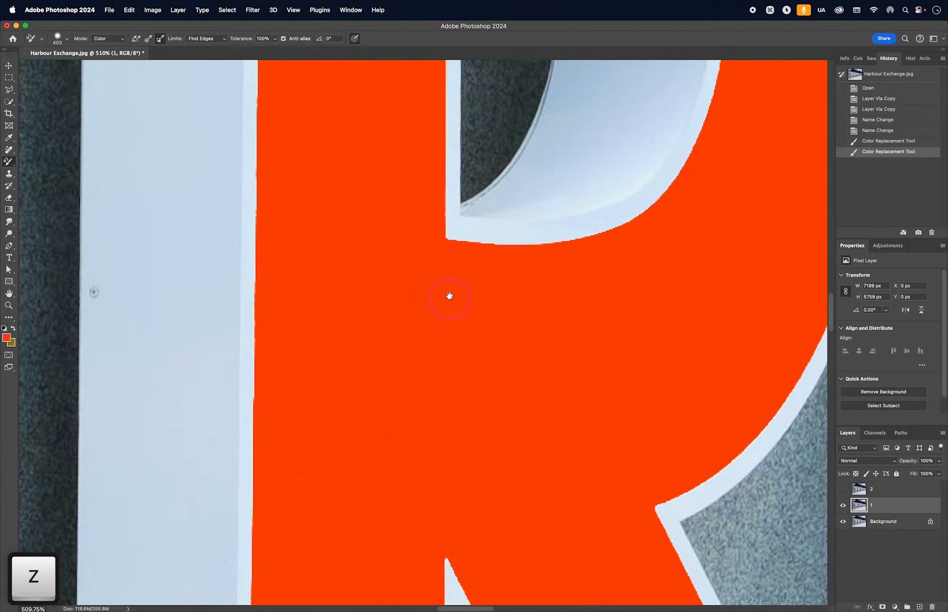
drag(449, 298, 455, 461)
drag(385, 237, 383, 333)
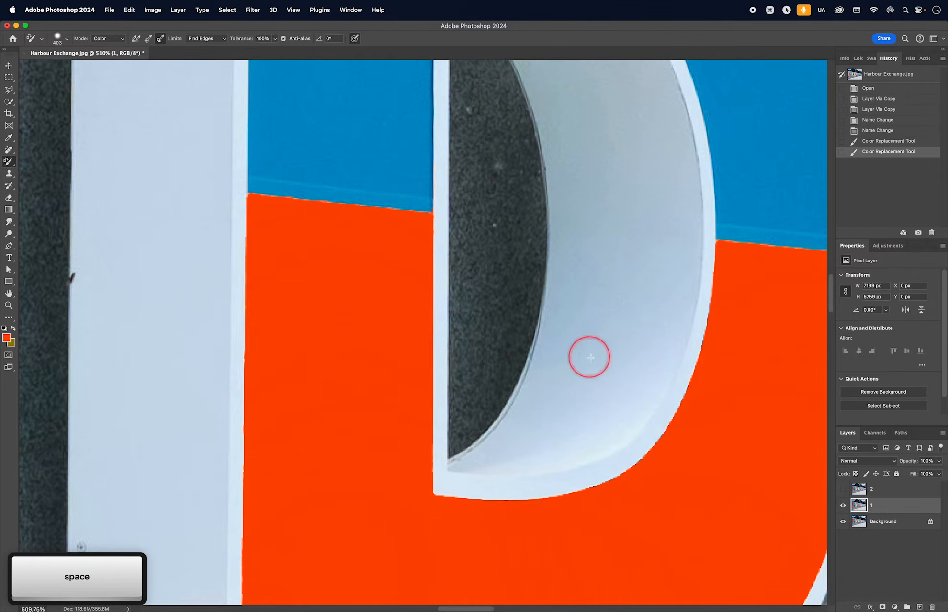
drag(588, 356, 470, 313)
drag(727, 256, 604, 211)
mouse_move(570, 341)
mouse_down()
mouse_move(631, 125)
mouse_move(508, 96)
mouse_up()
drag(356, 425, 292, 140)
drag(402, 379, 292, 175)
drag(359, 279, 511, 243)
drag(206, 332, 434, 429)
drag(288, 265, 290, 432)
drag(263, 205, 235, 410)
drag(260, 236, 238, 410)
drag(251, 275, 243, 432)
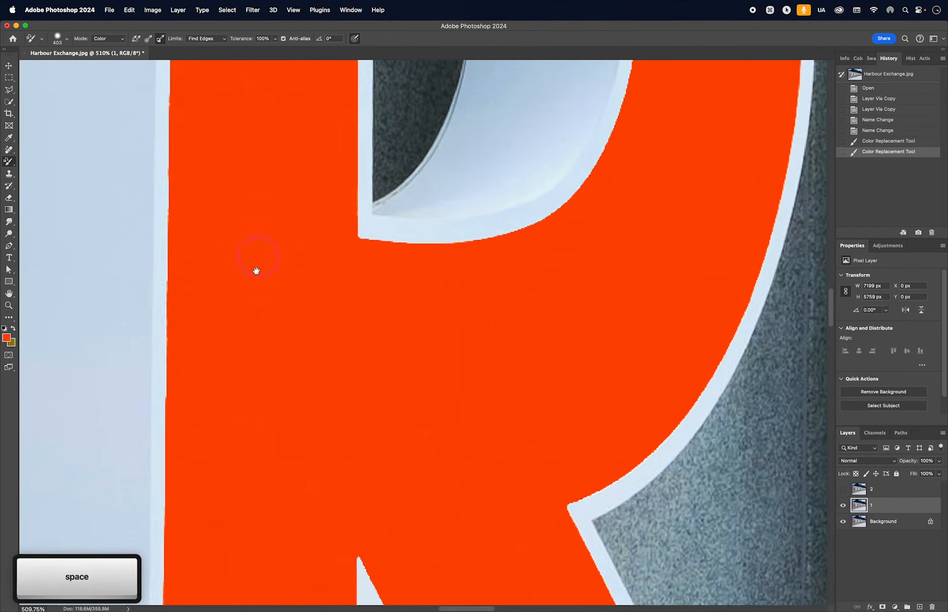
drag(257, 256, 249, 429)
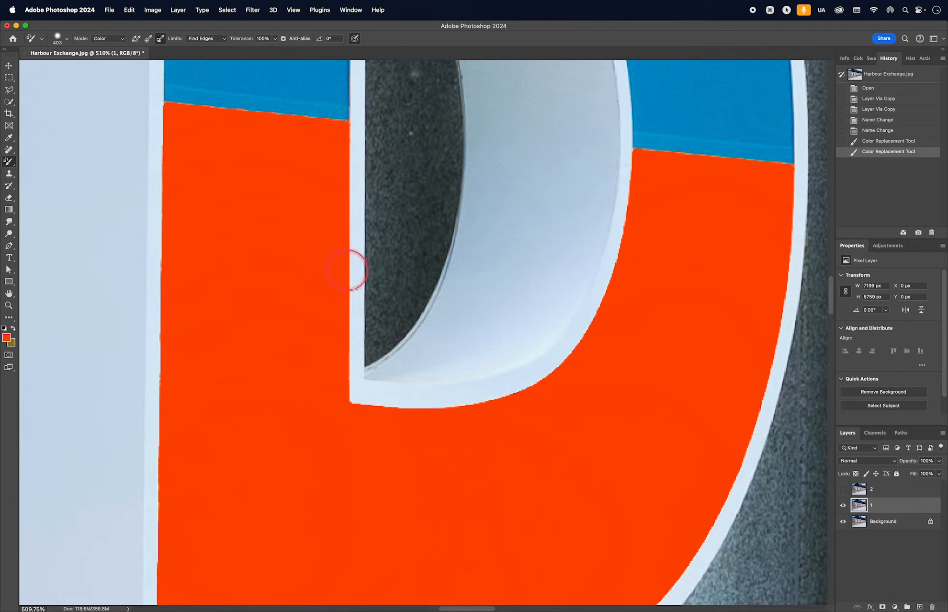
- Activate the saved path named R that outlines the first R's recolored part
click(901, 433)
click(866, 451)
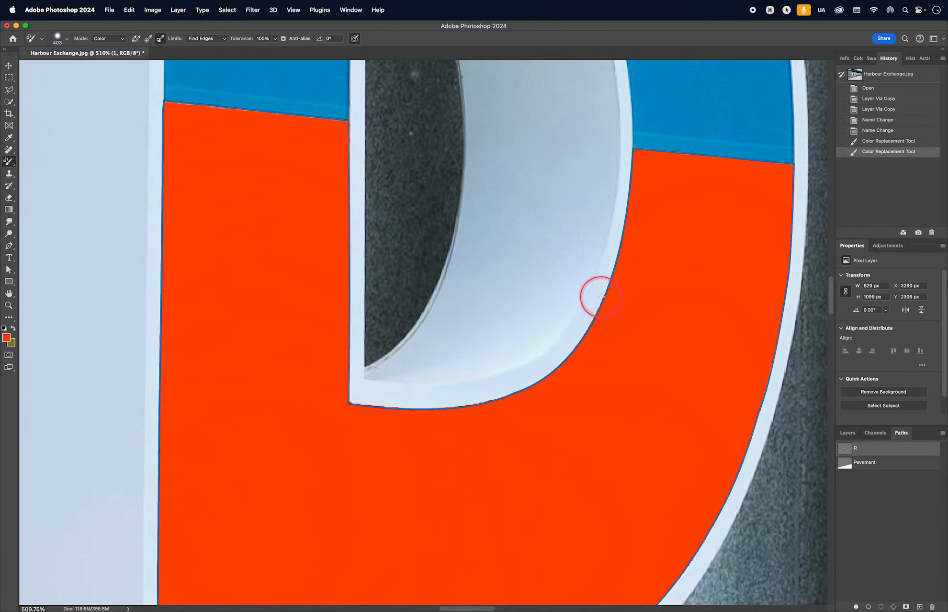
- Make a new selection from the R path with a 0.3-pixel feather and use it as layer 1's mask
right_click(872, 452)
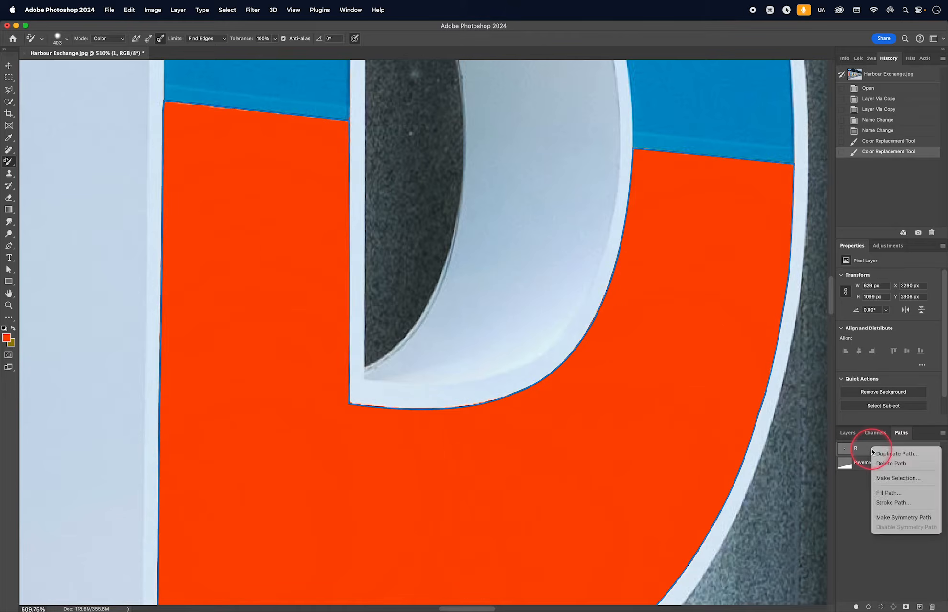
click(914, 480)
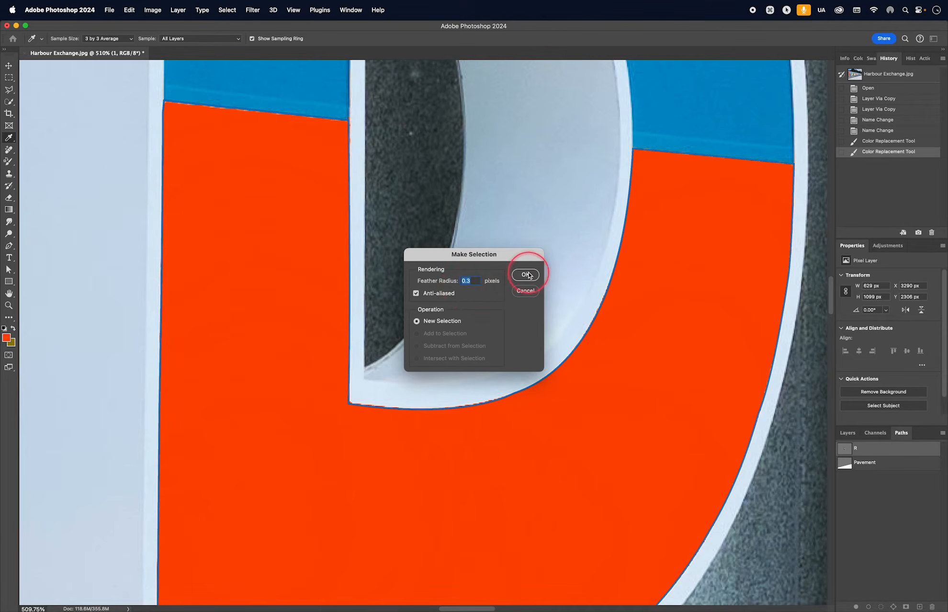
click(525, 275)
click(851, 440)
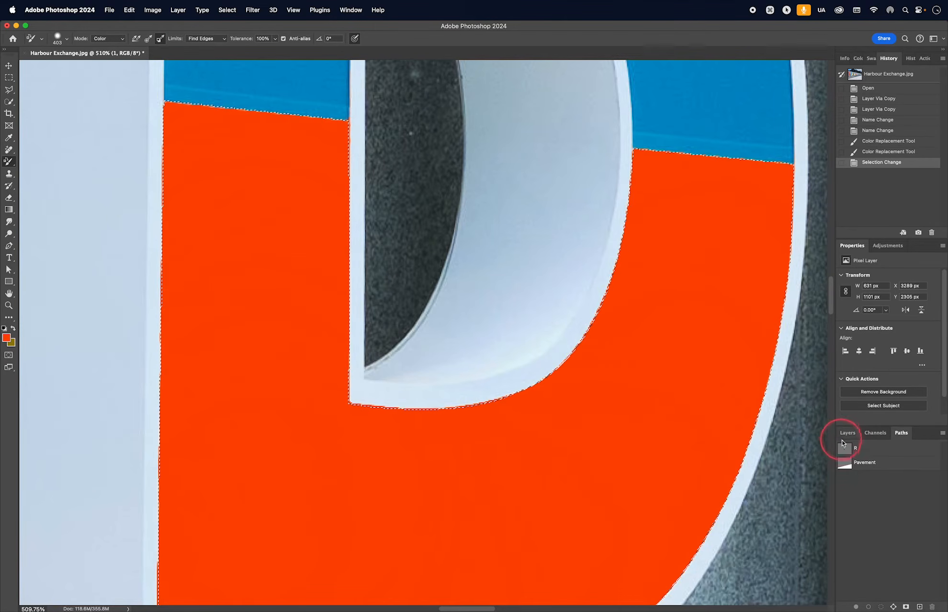
click(850, 436)
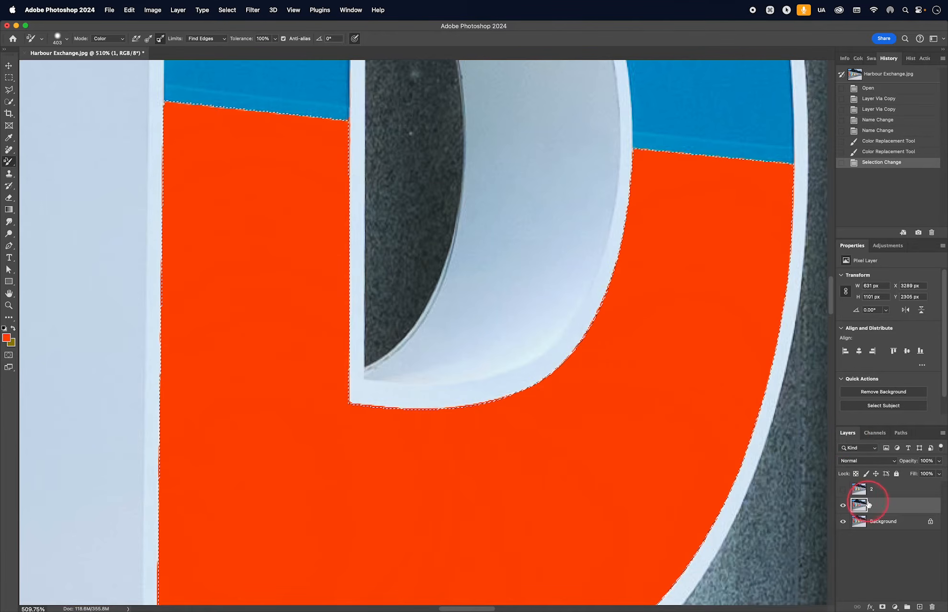
click(882, 606)
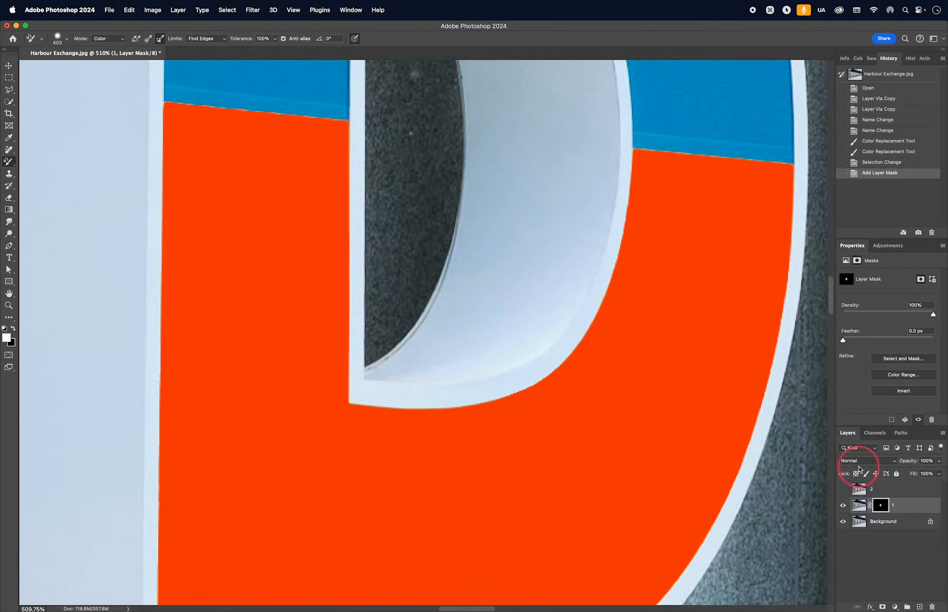
- Compare the first R's lower part with layer 1 hidden and shown, checking the shading along the letter's edges
scroll(662, 444, down, 10)
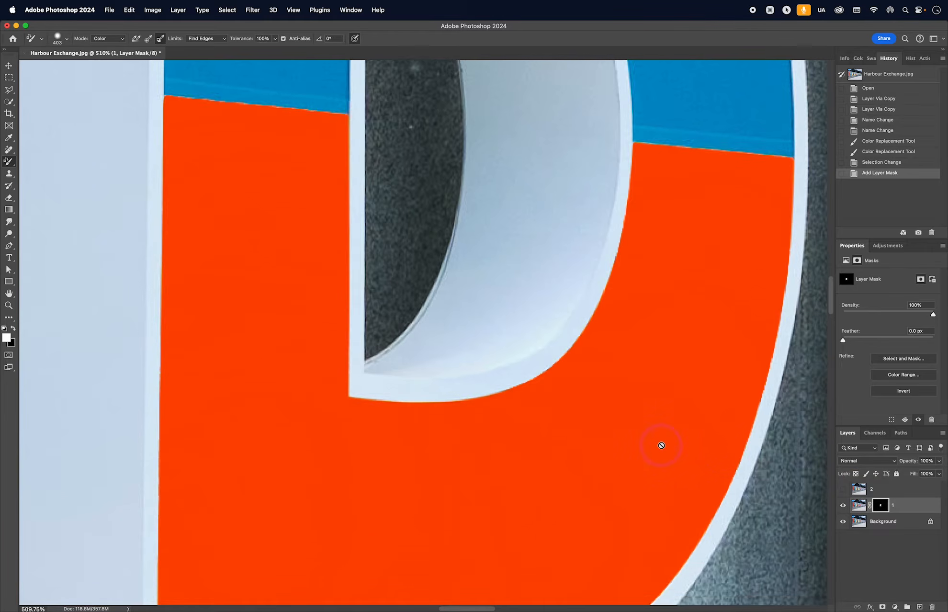
scroll(660, 444, down, 2)
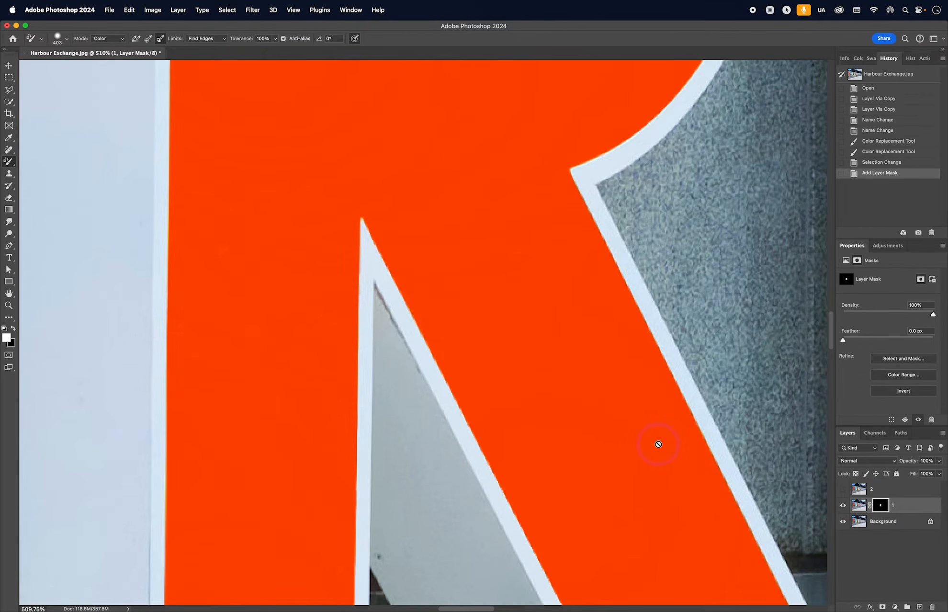
click(843, 506)
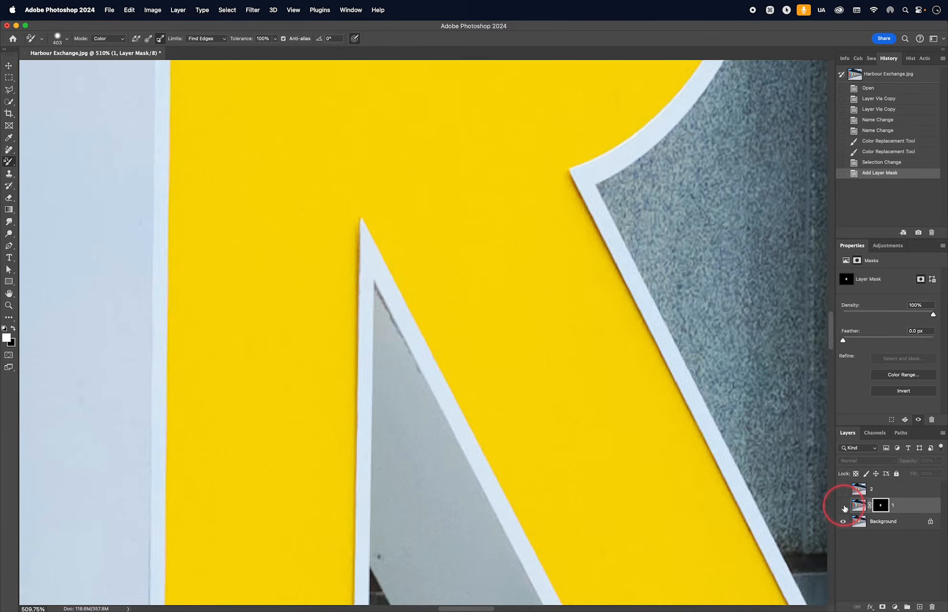
click(843, 506)
click(843, 506)
click(843, 506)
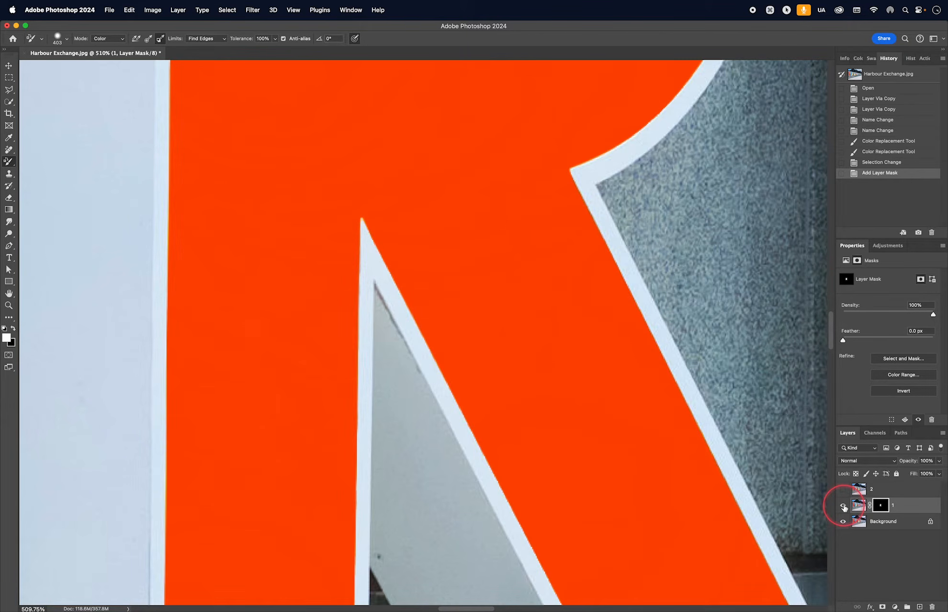
click(843, 506)
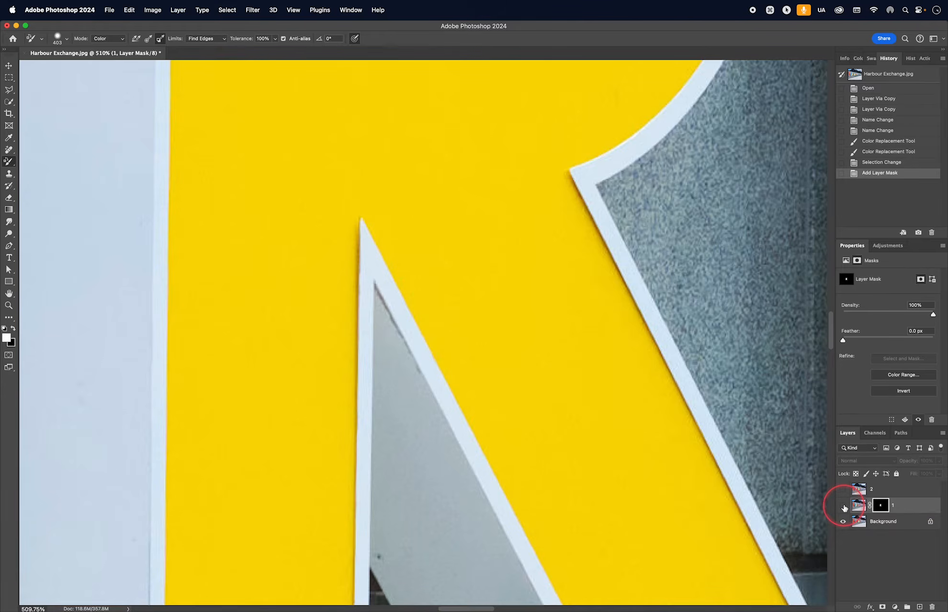
click(843, 506)
click(843, 506)
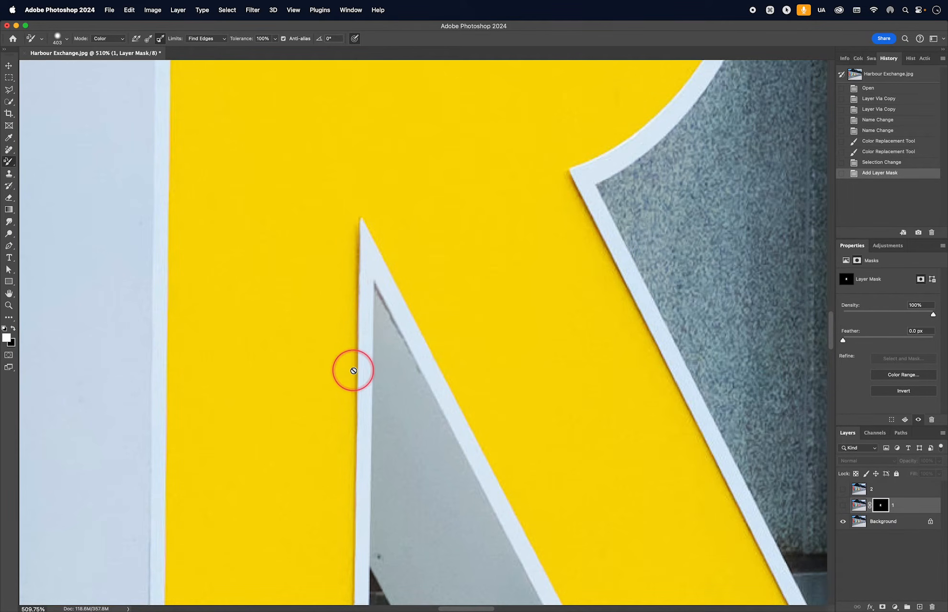
click(844, 505)
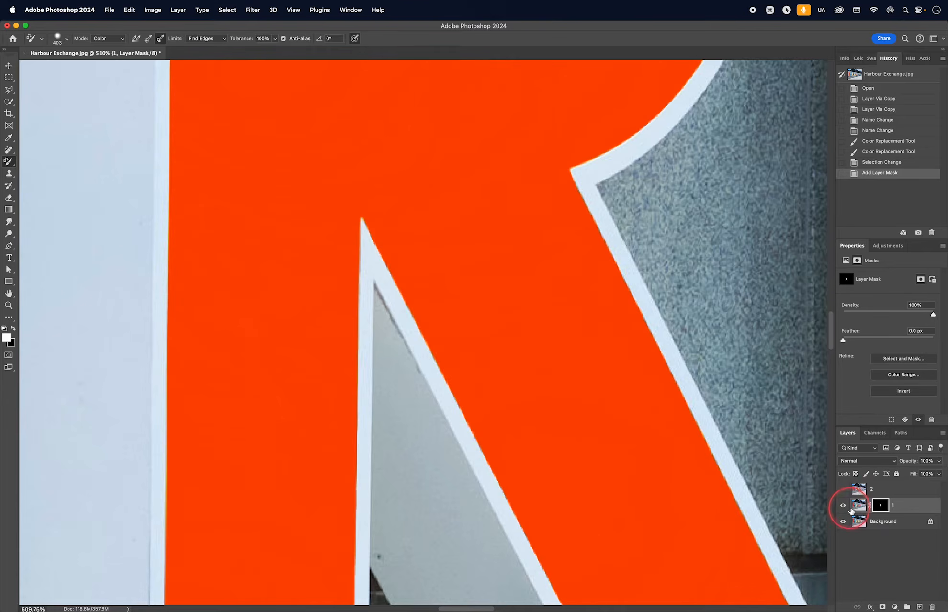
- Set layer 1's blend mode to Multiply and compare the letter before and after the change
click(859, 509)
click(860, 460)
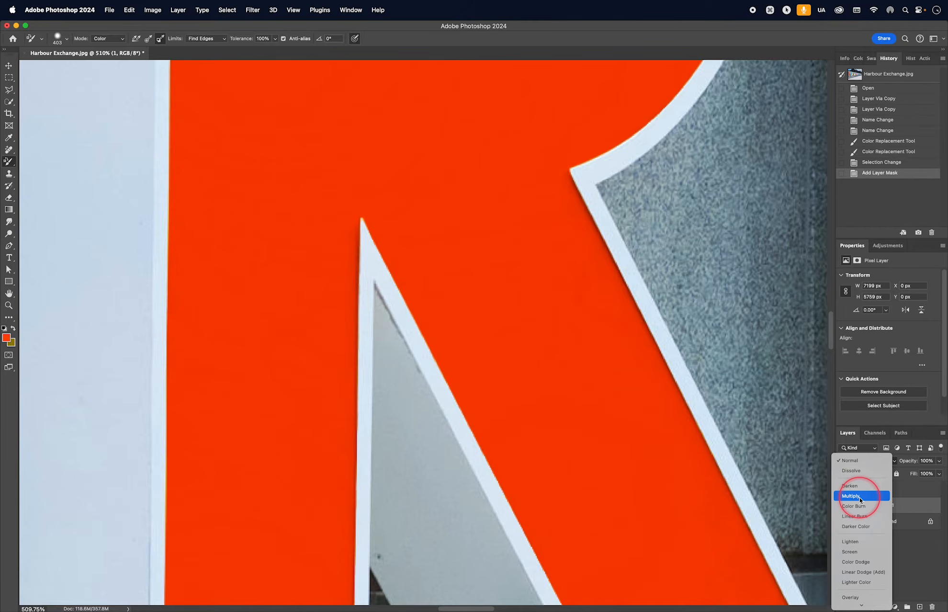
click(861, 497)
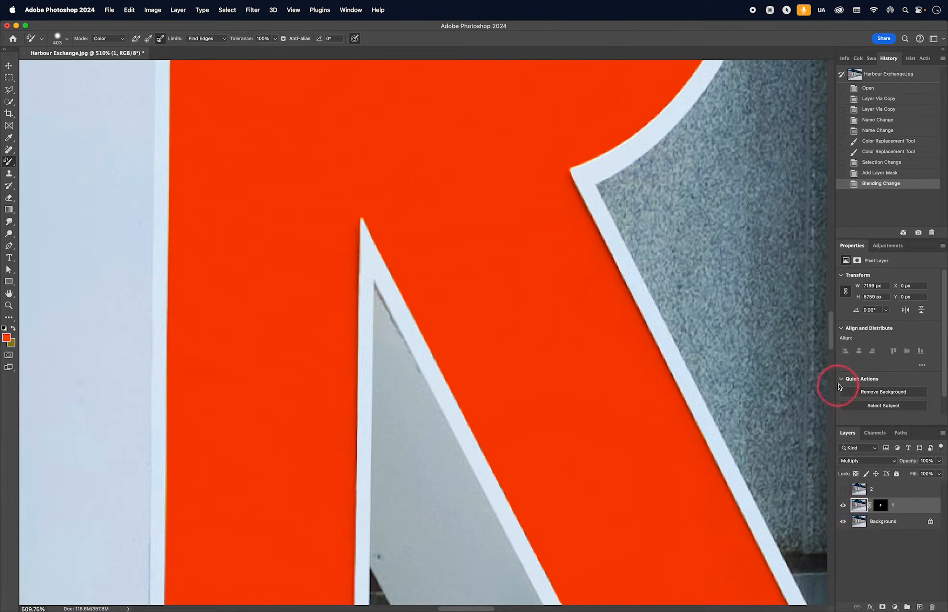
click(870, 172)
click(873, 183)
click(817, 360)
- Retouch layer 1 along the first R's blue-orange boundary with the Clone Stamp, sampling from the boundary and the nearby orange
key(space)
drag(575, 284, 580, 459)
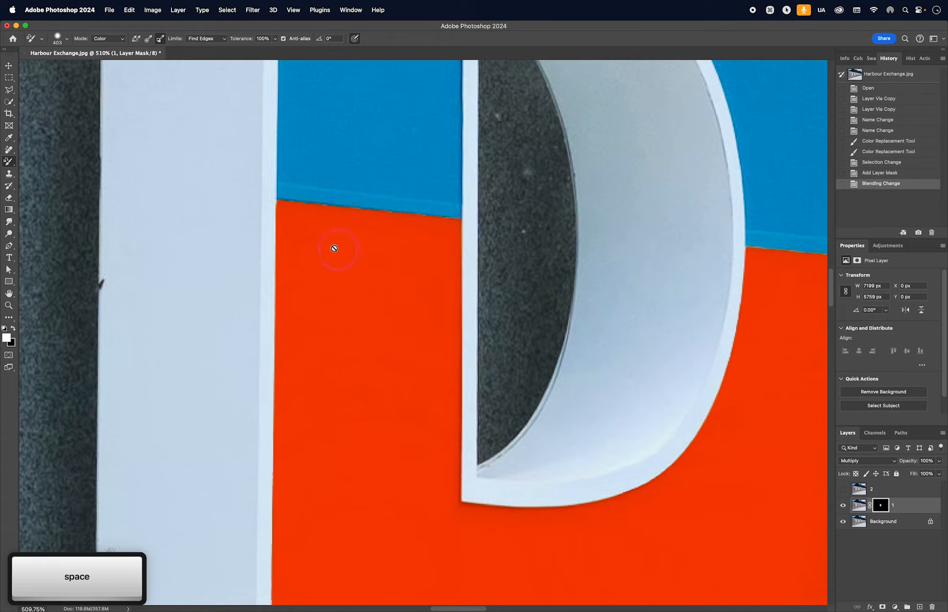
key(space)
drag(524, 269, 237, 250)
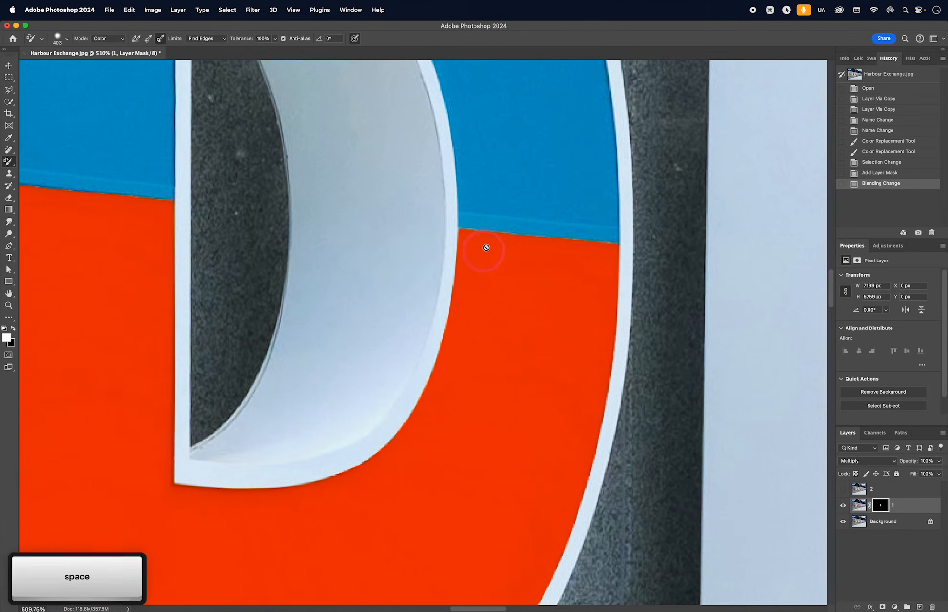
click(860, 505)
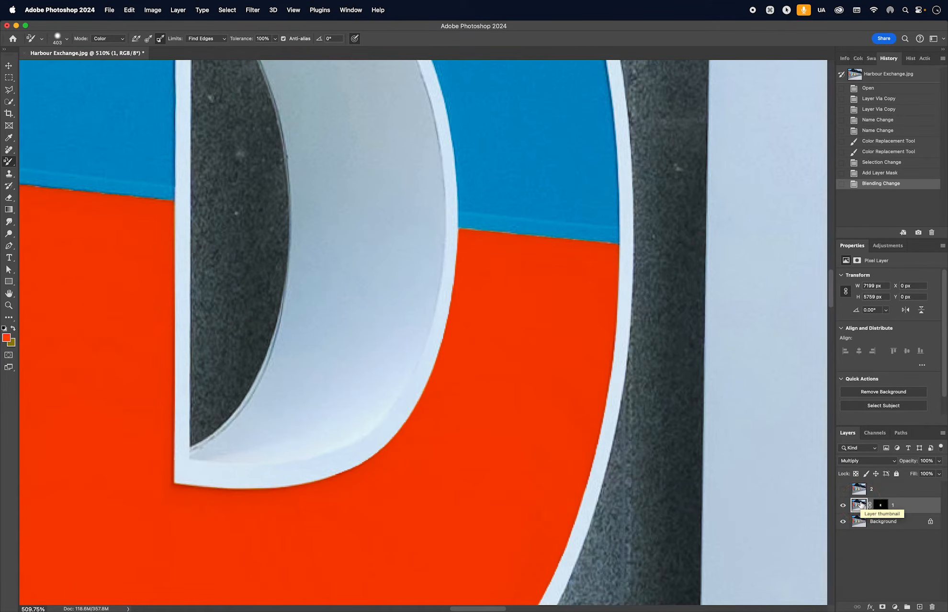
key(s)
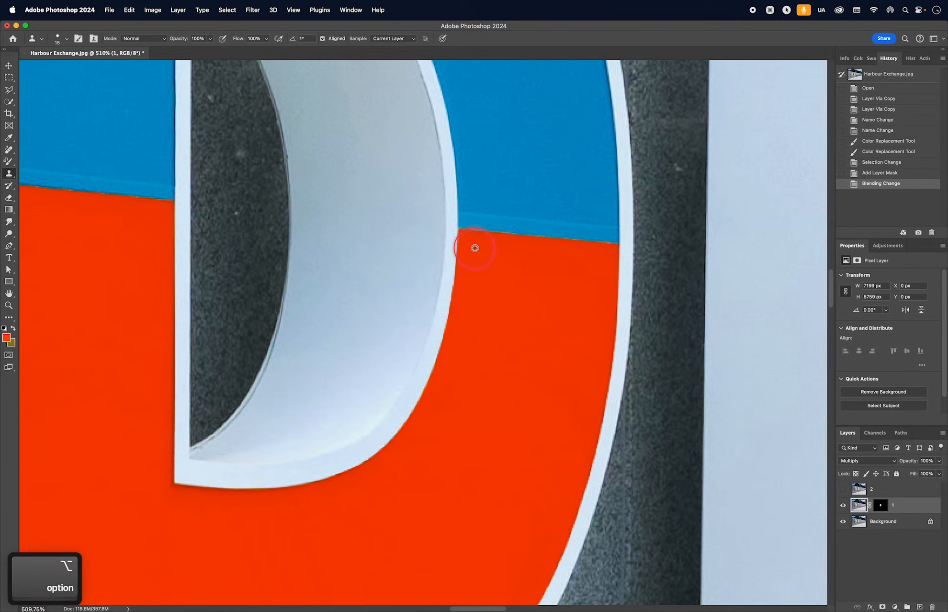
alt+click(467, 234)
click(531, 238)
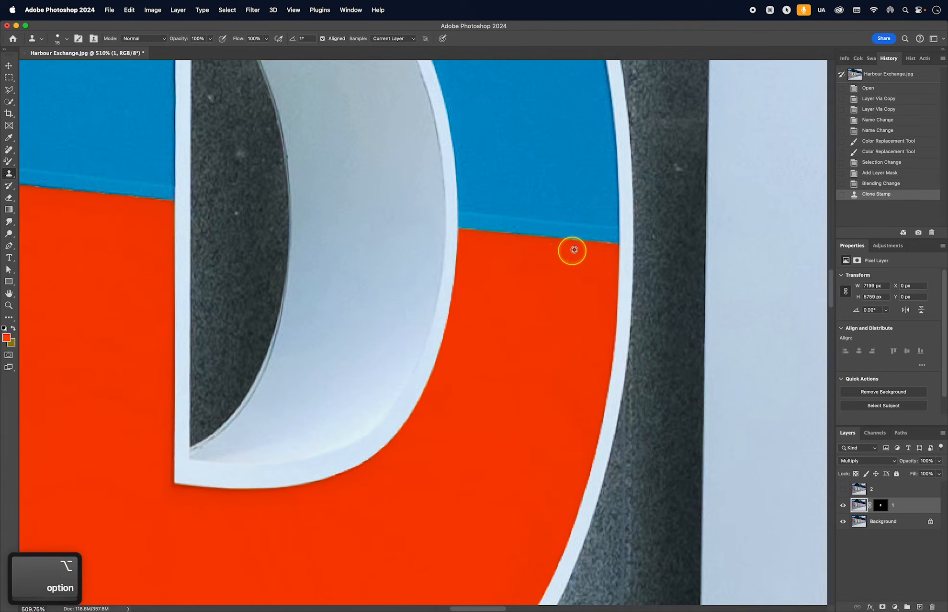
click(567, 249)
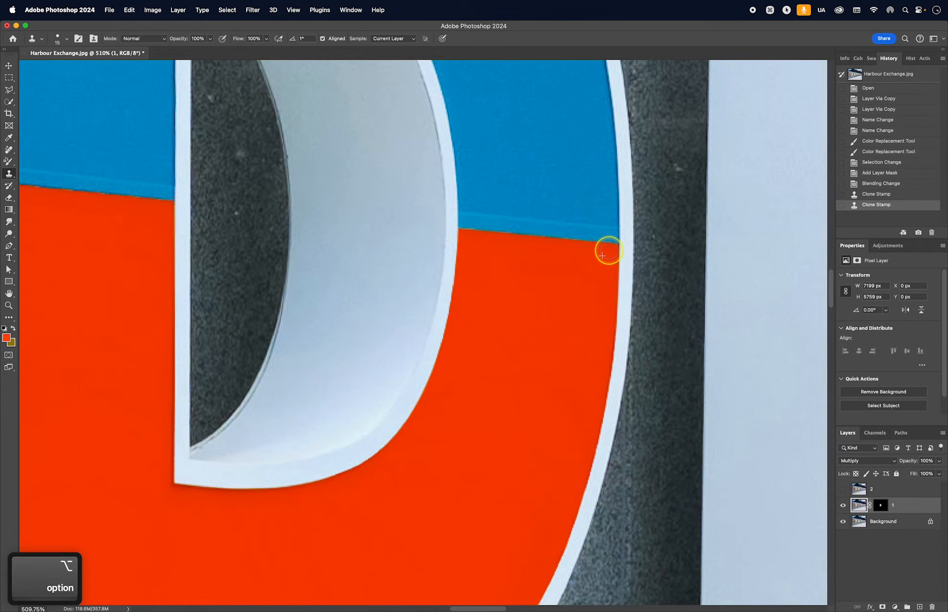
click(573, 313)
alt+click(573, 318)
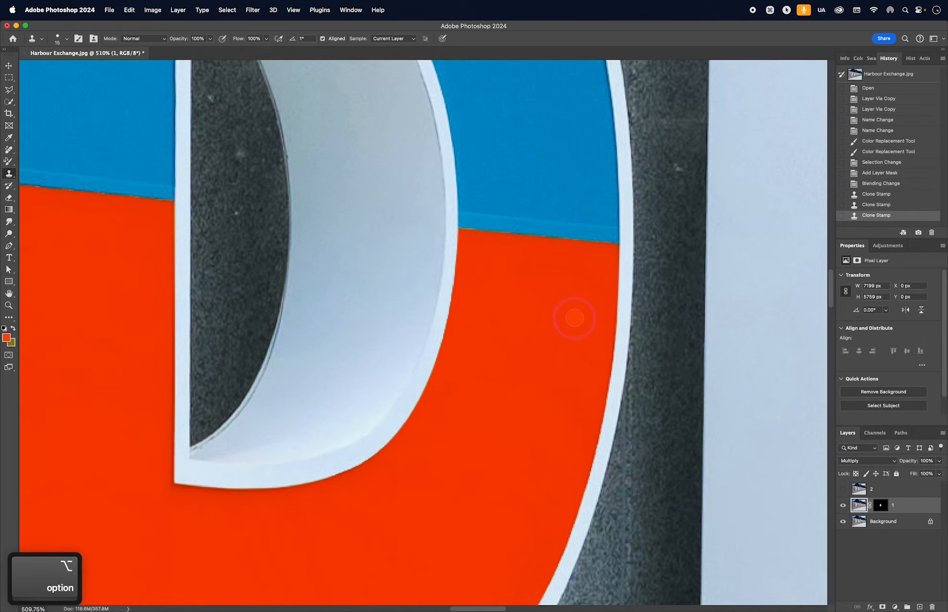
- Fit the whole image in view and compare the sign with layer 1 hidden and shown
key(super+0)
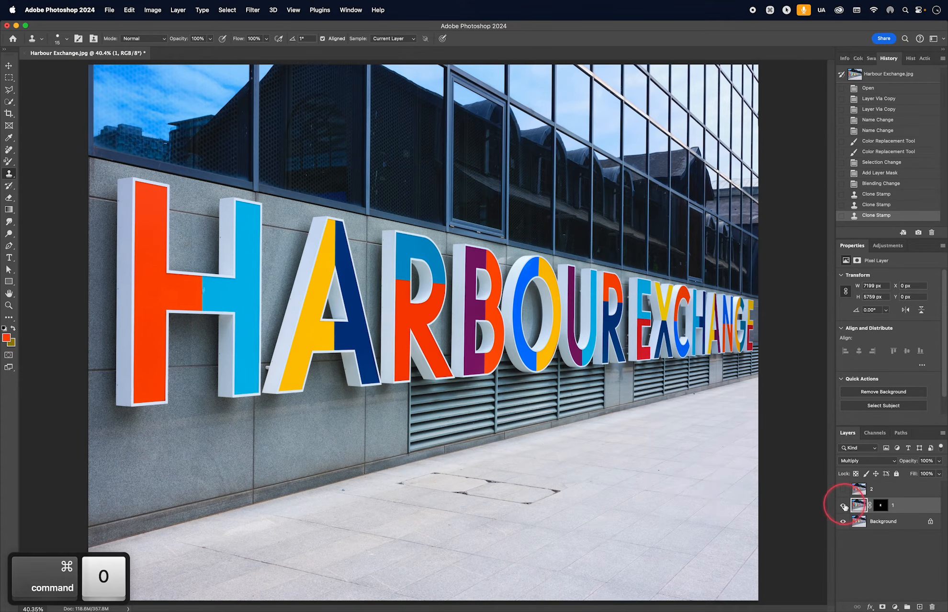
click(843, 505)
click(843, 505)
click(843, 505)
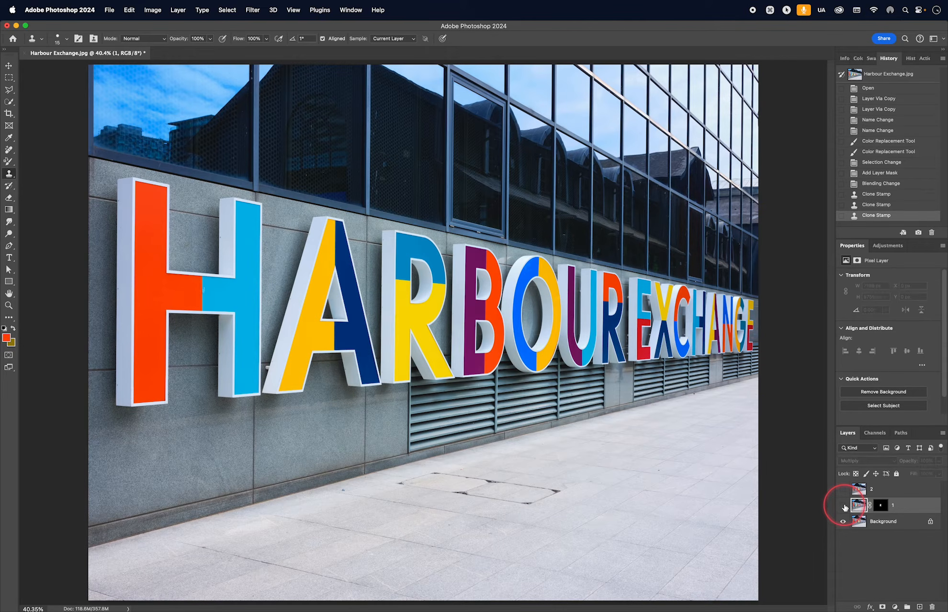
click(844, 506)
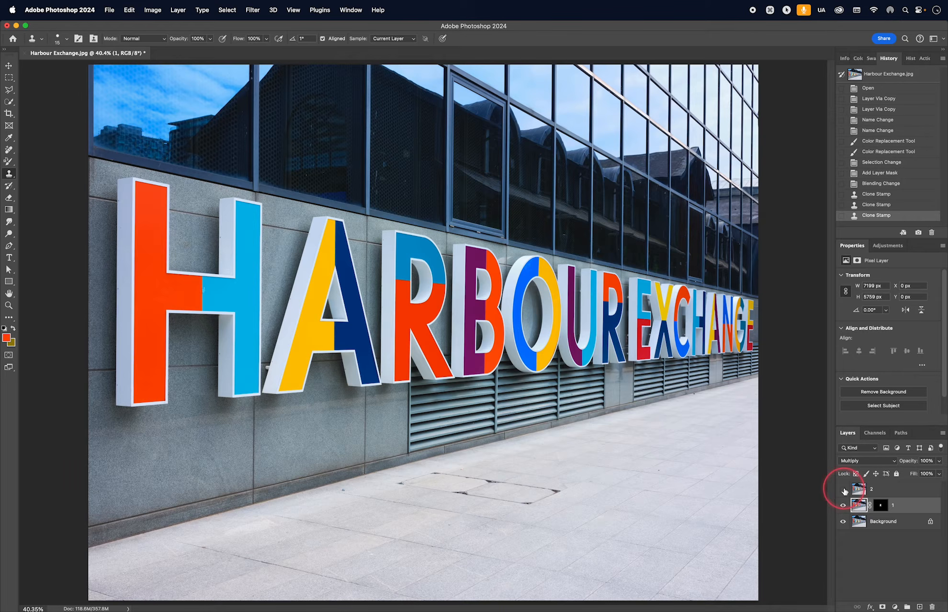
- Show layer 2 and move it below layer 1 in the stacking order
click(844, 488)
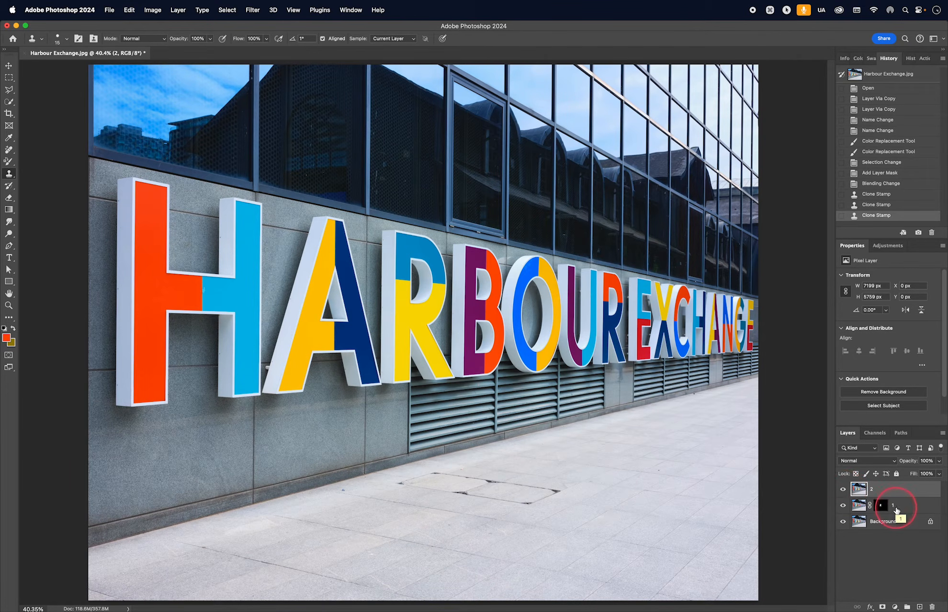
drag(907, 486, 907, 515)
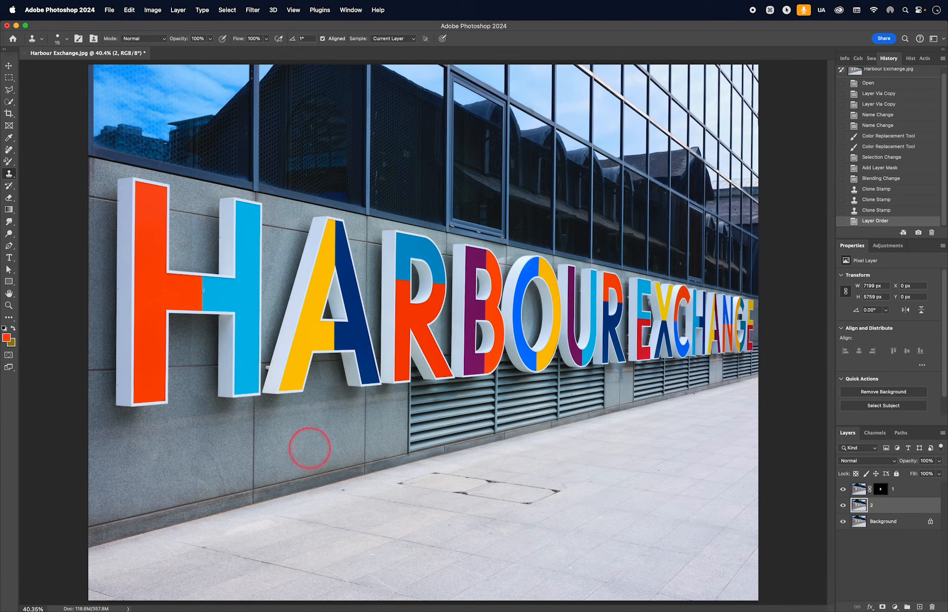
- Configure the Color Replacement Tool with Continuous sampling and Contiguous limits
key(b)
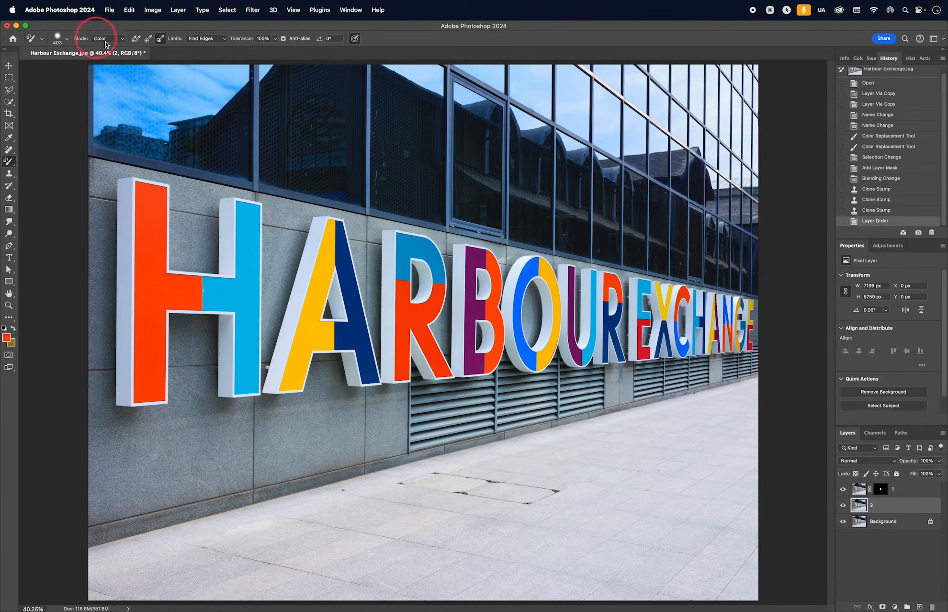
click(137, 40)
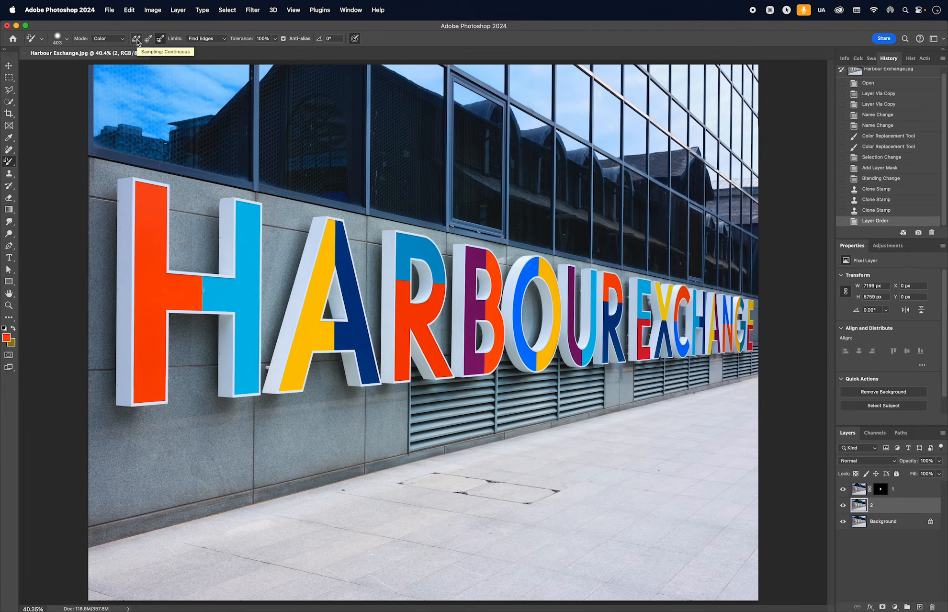
click(136, 41)
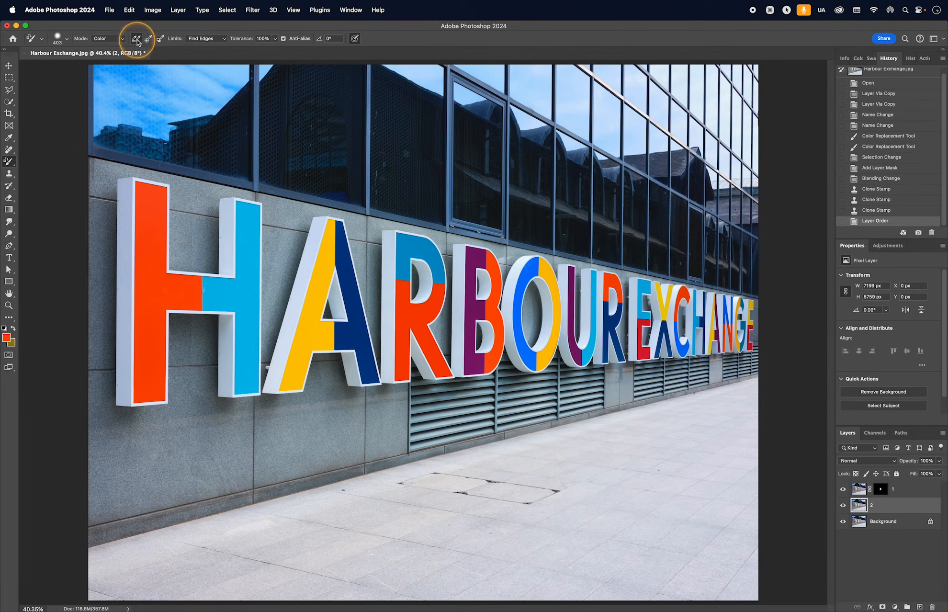
click(190, 39)
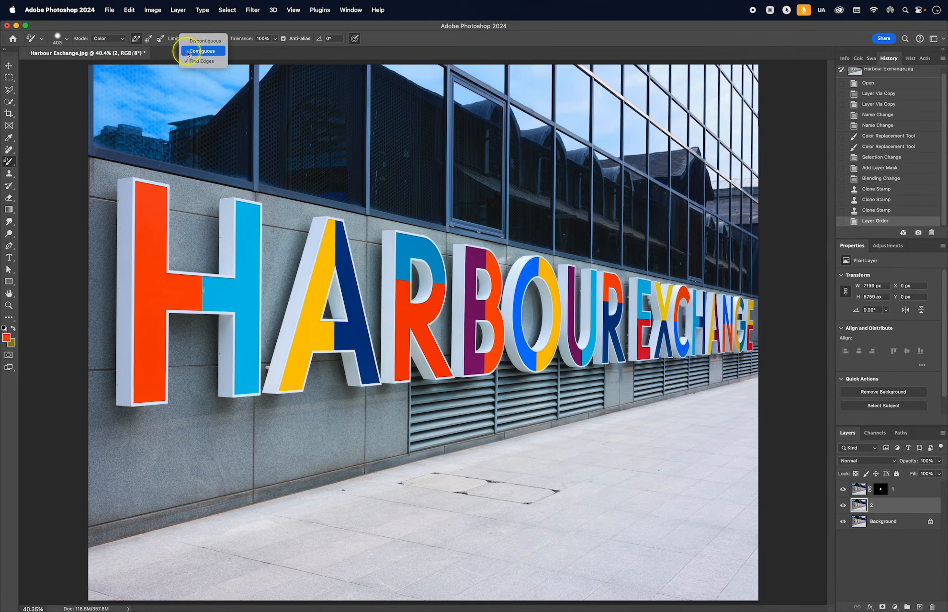
click(189, 51)
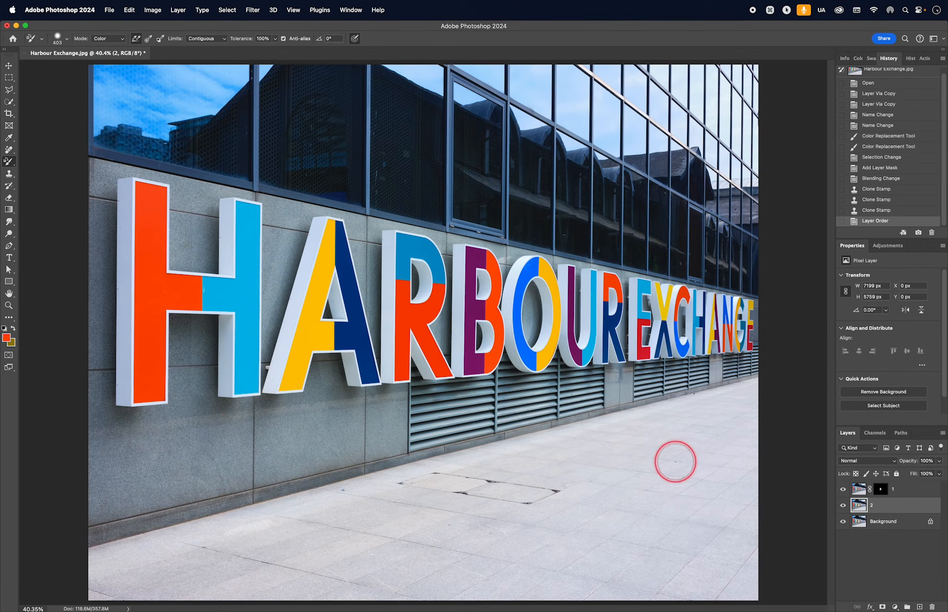
- Sample the wall's grey below the first A and paint it over the pavement on layer 2 with the Color Replacement Tool
key(alt)
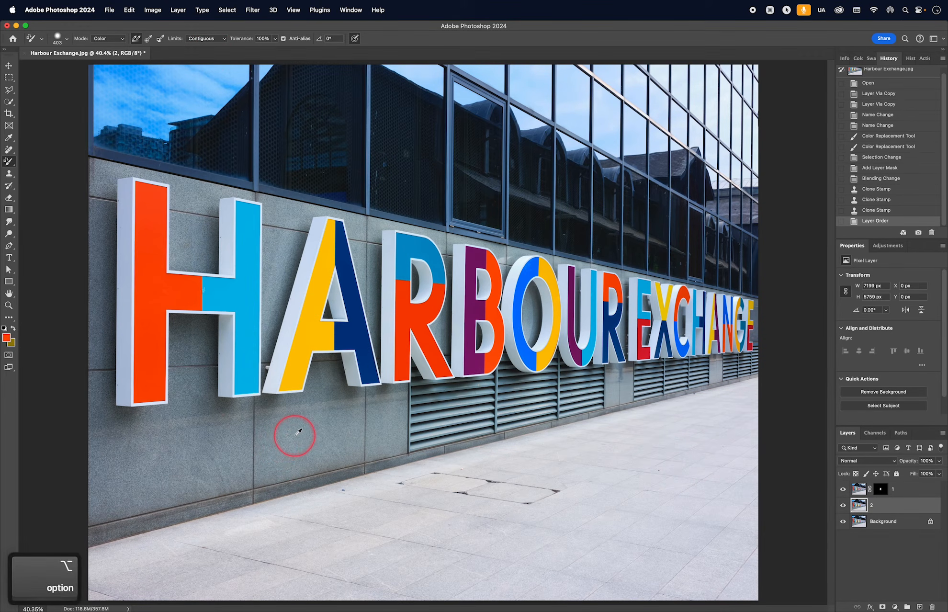
alt+click(296, 434)
drag(298, 441, 297, 446)
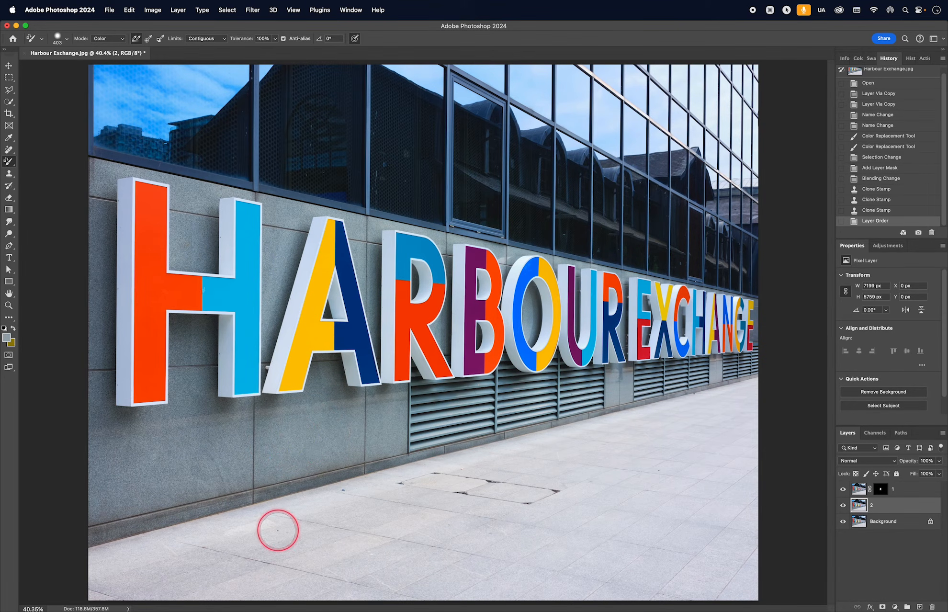
mouse_move(271, 534)
mouse_down()
mouse_move(324, 520)
mouse_move(269, 541)
mouse_up()
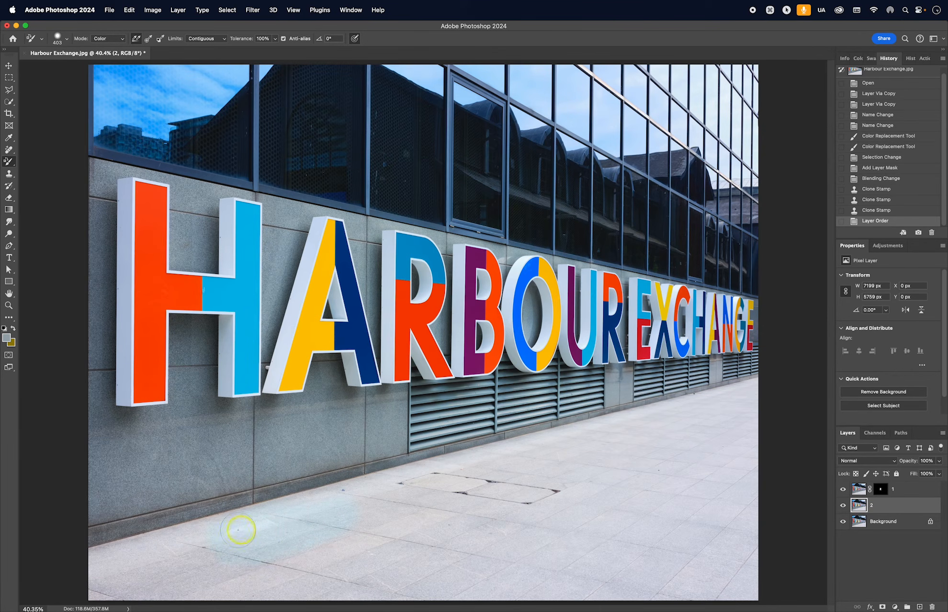
mouse_move(118, 551)
mouse_down()
mouse_move(84, 591)
mouse_move(142, 570)
mouse_up()
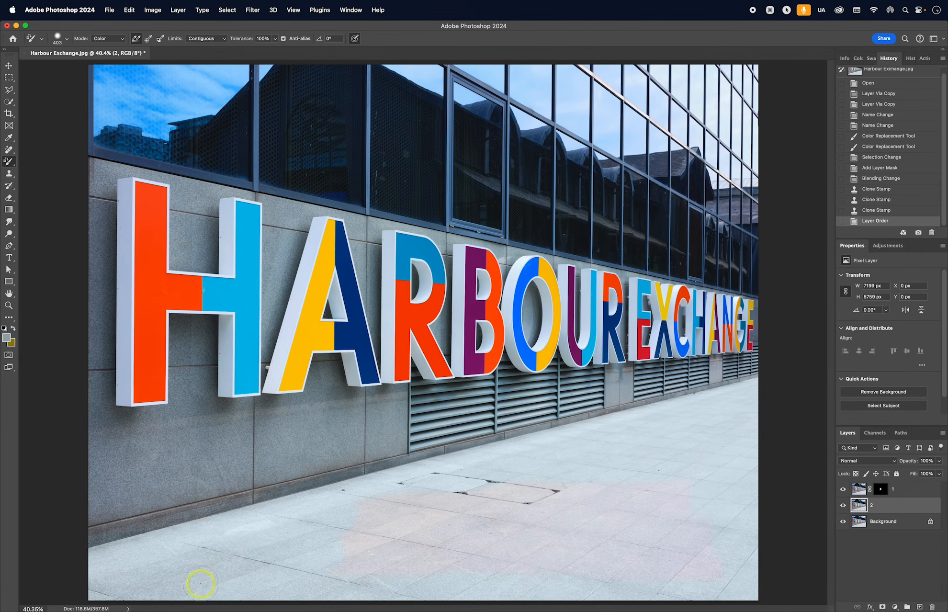
- Enlarge the brush to 892 px and paint over the remaining pavement up to the image edges for an even grey tint
click(485, 490)
ctrl+alt+drag(485, 491, 588, 514)
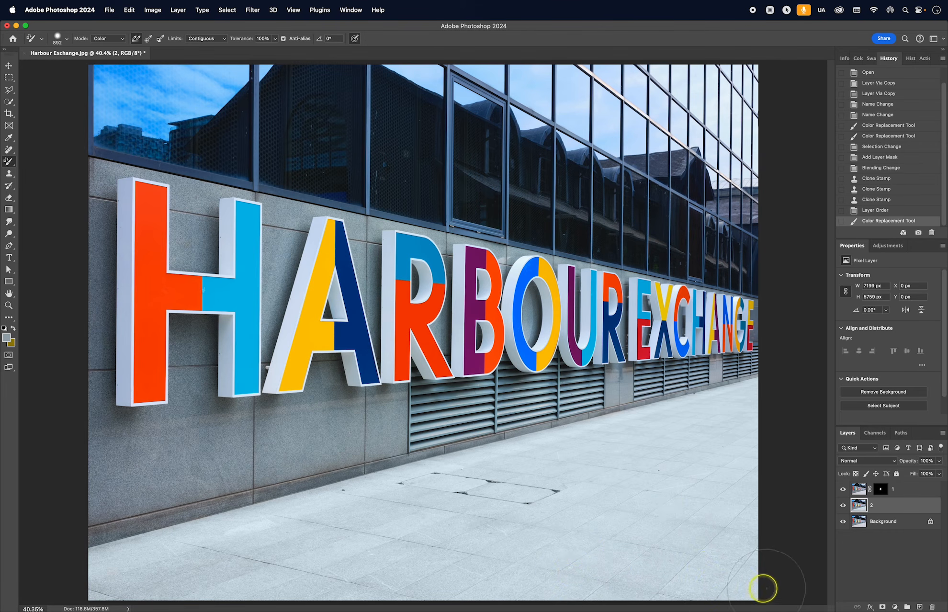
click(722, 448)
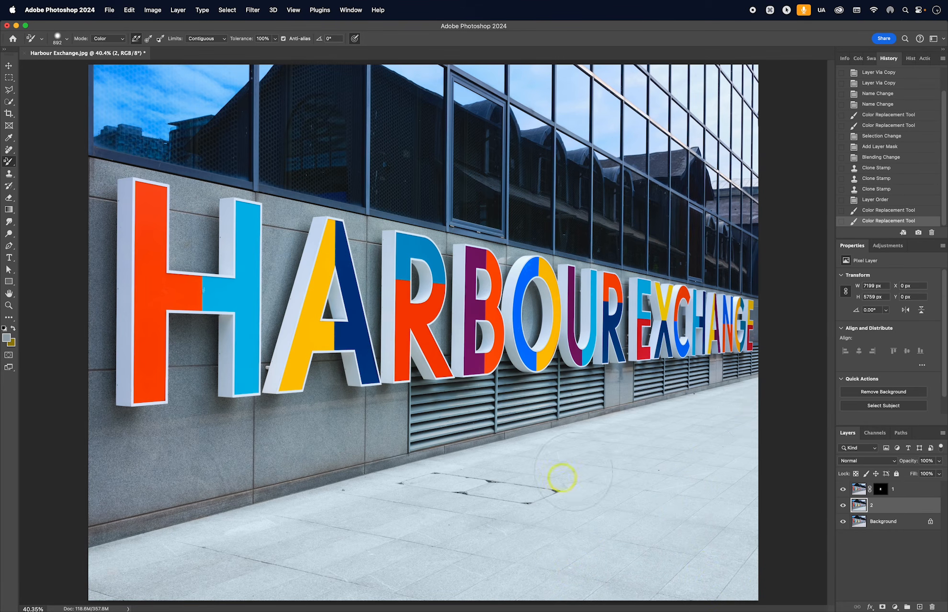
click(312, 532)
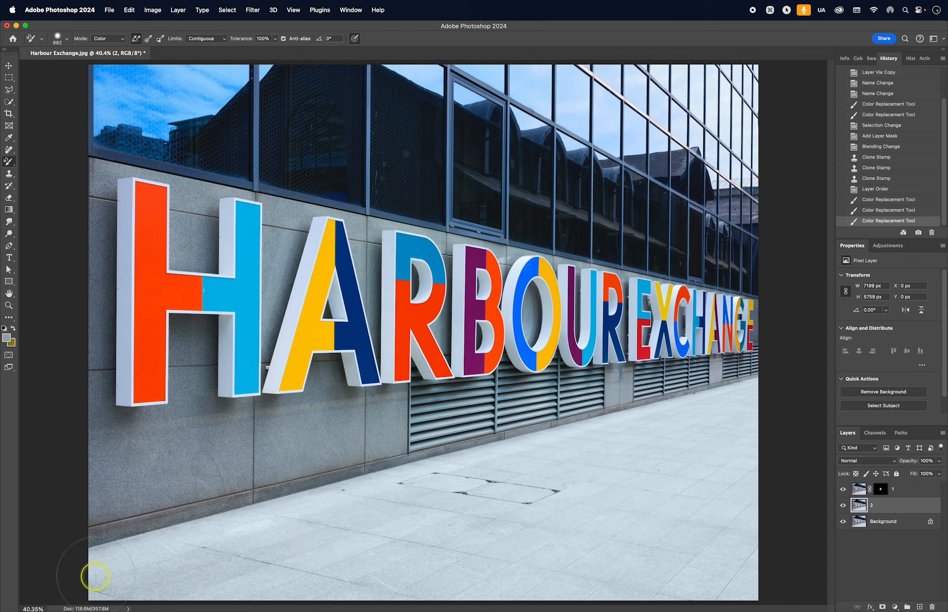
click(377, 575)
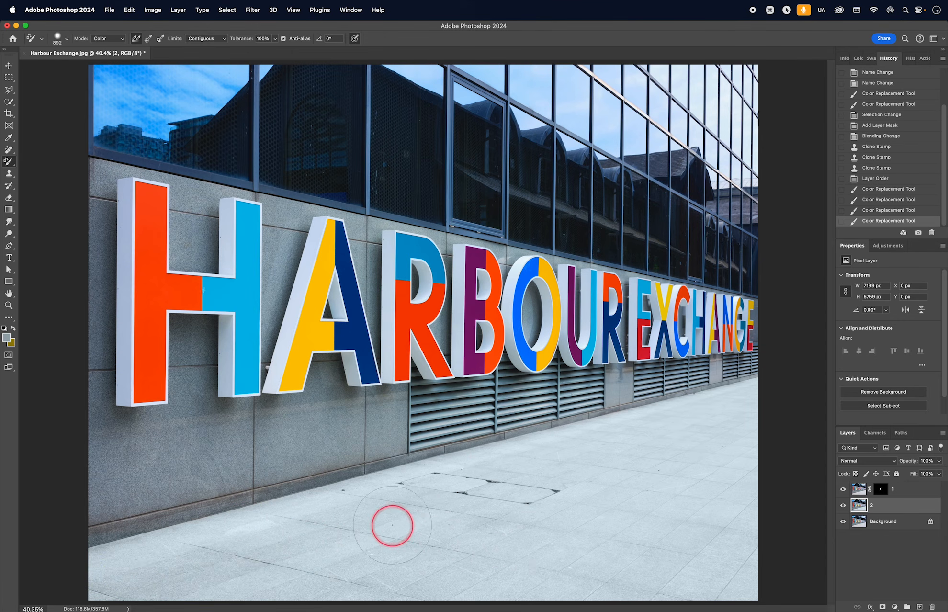
- Load the Pavement path as a selection and use it to add a layer mask to layer 2
click(901, 432)
click(867, 463)
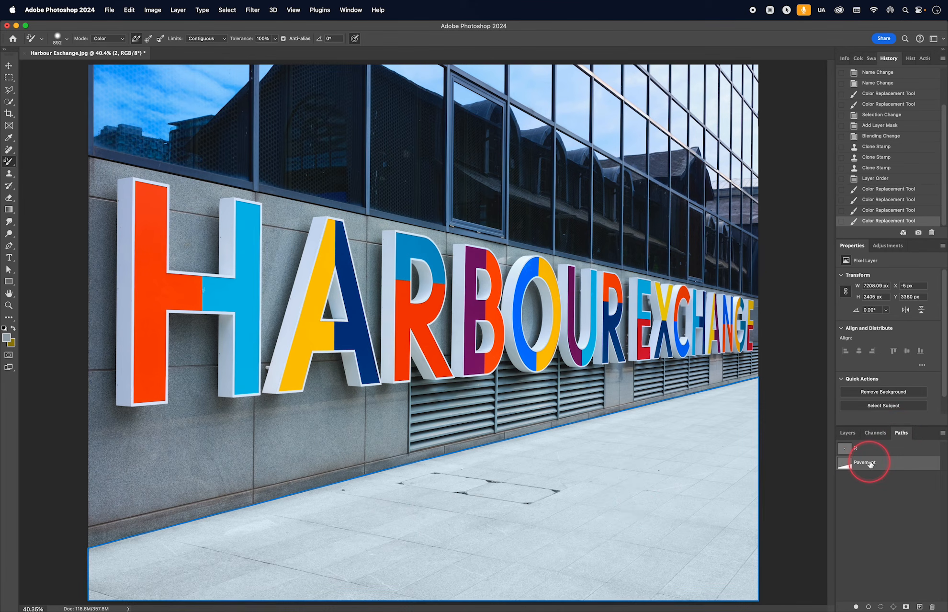
super+click(845, 464)
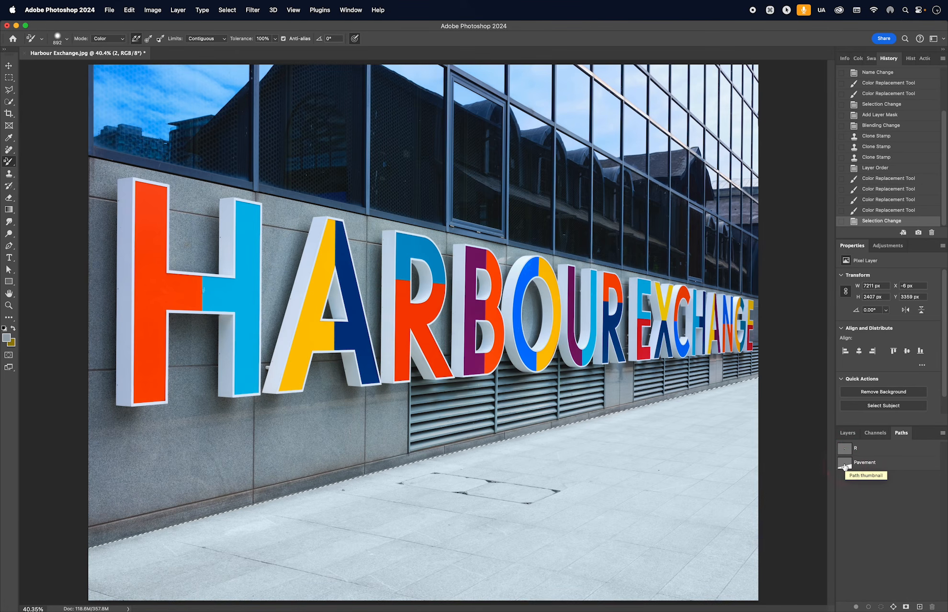
click(848, 432)
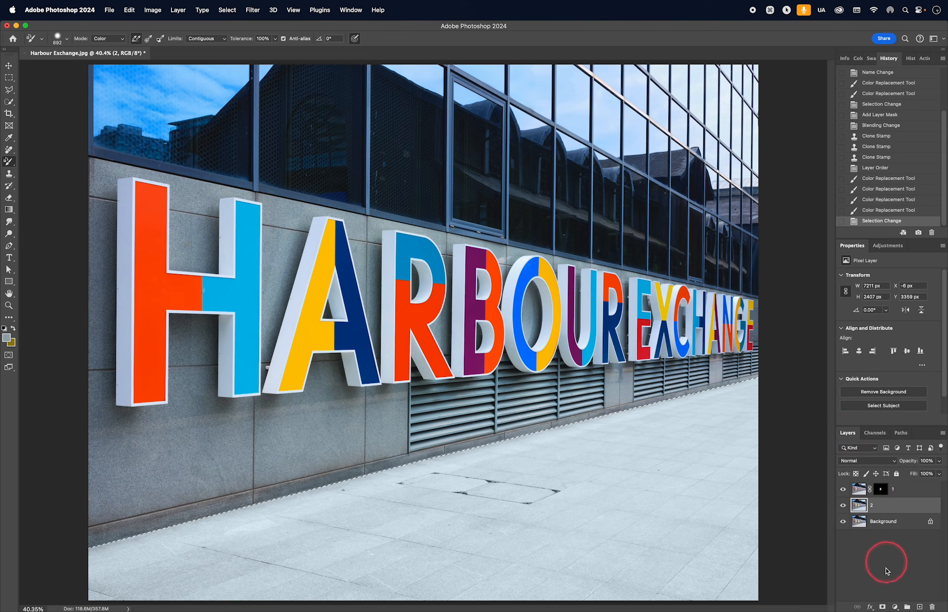
click(882, 606)
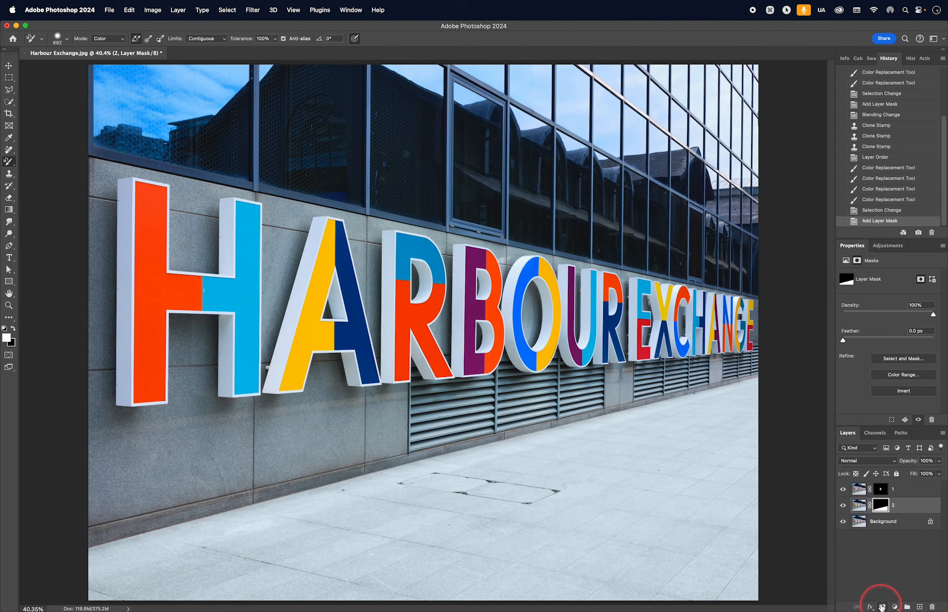
- Compare the pavement with layer 2 hidden and shown
click(843, 505)
click(844, 506)
click(844, 507)
click(844, 507)
click(844, 507)
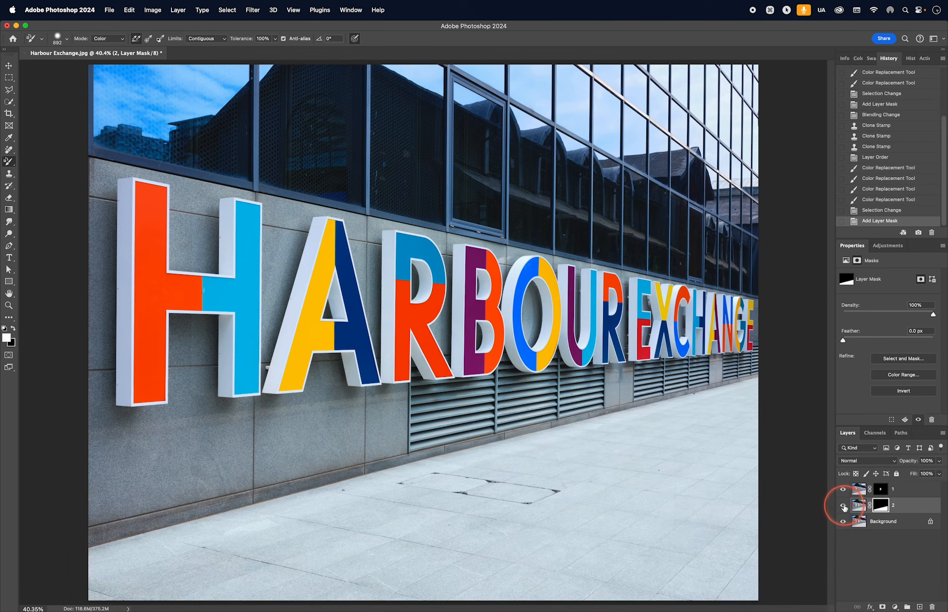